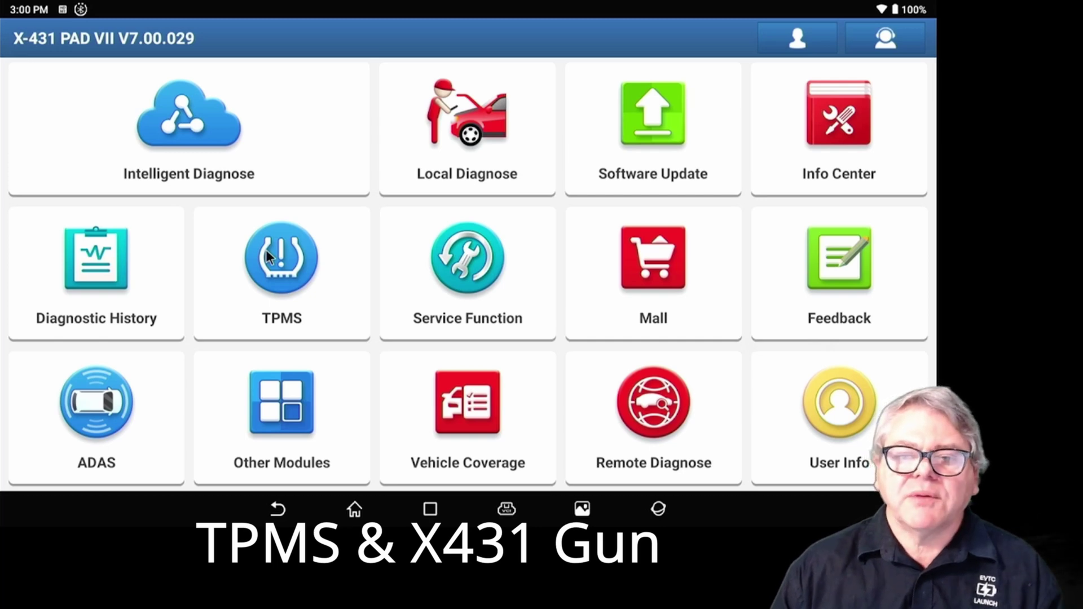
Start a TPMS diagnostic session to view its vehicle region menu, and end the session.
left_click(265, 250)
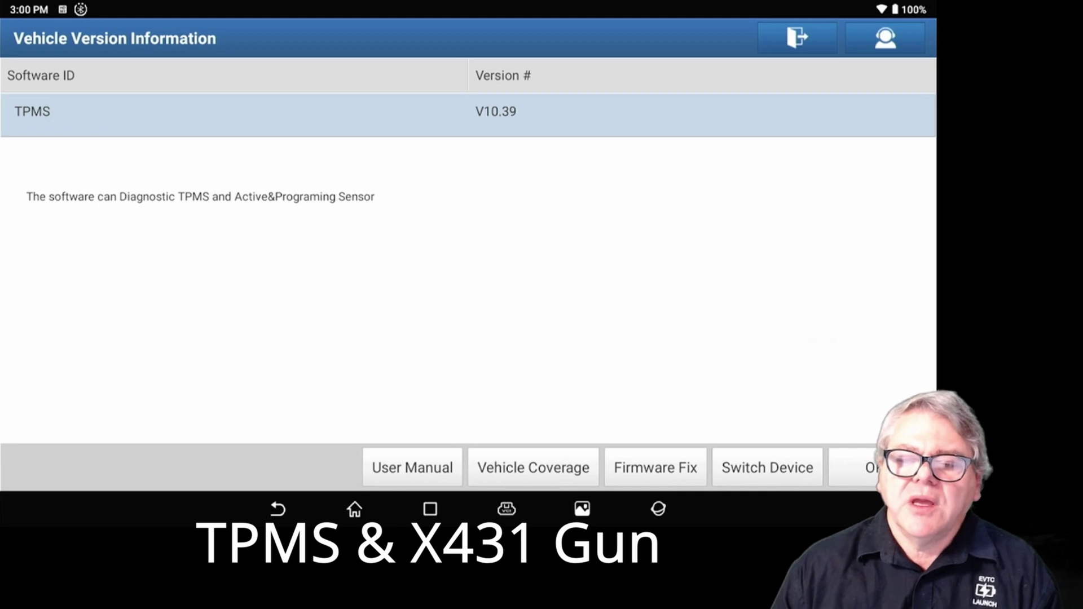
left_click(857, 455)
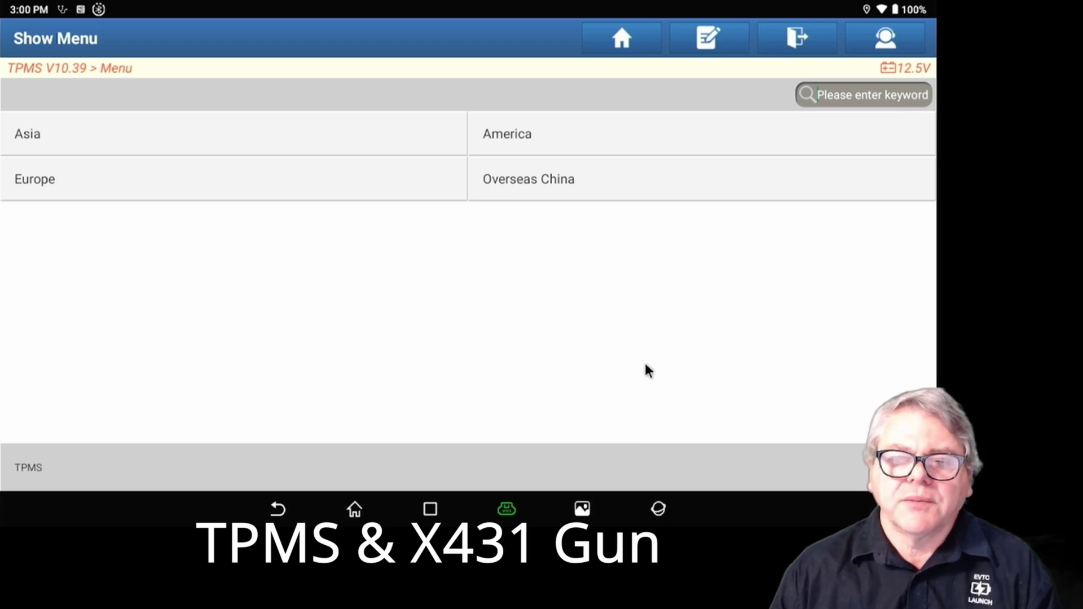
left_click(279, 510)
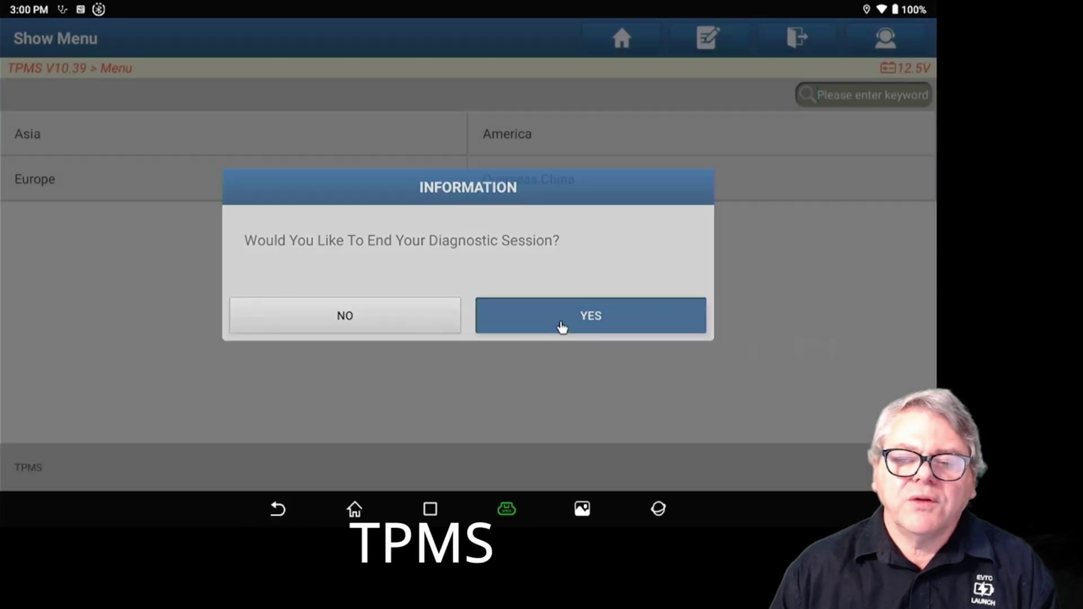
left_click(562, 326)
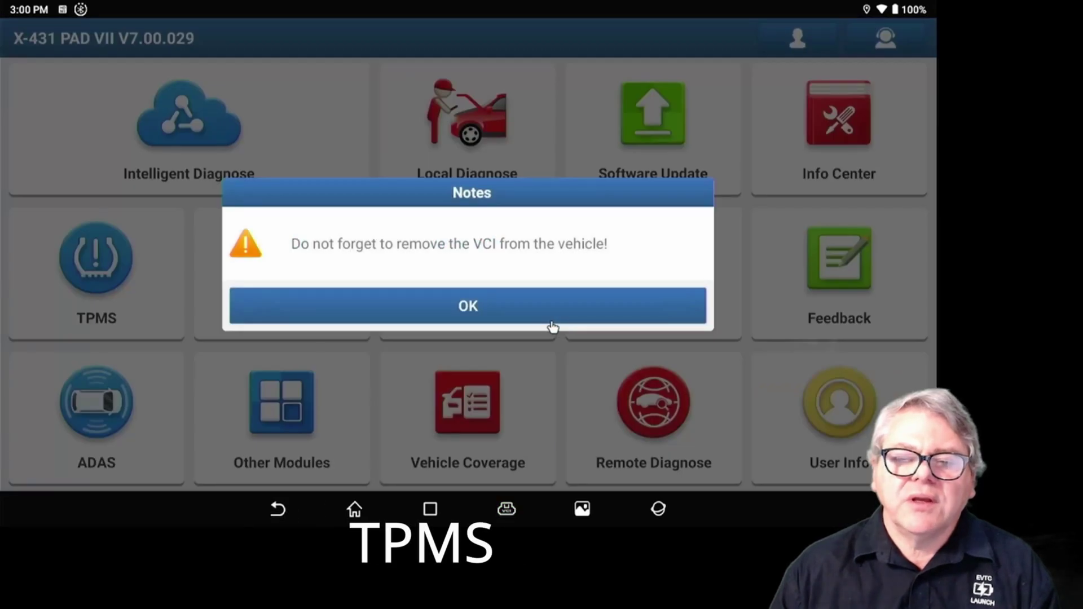
left_click(531, 321)
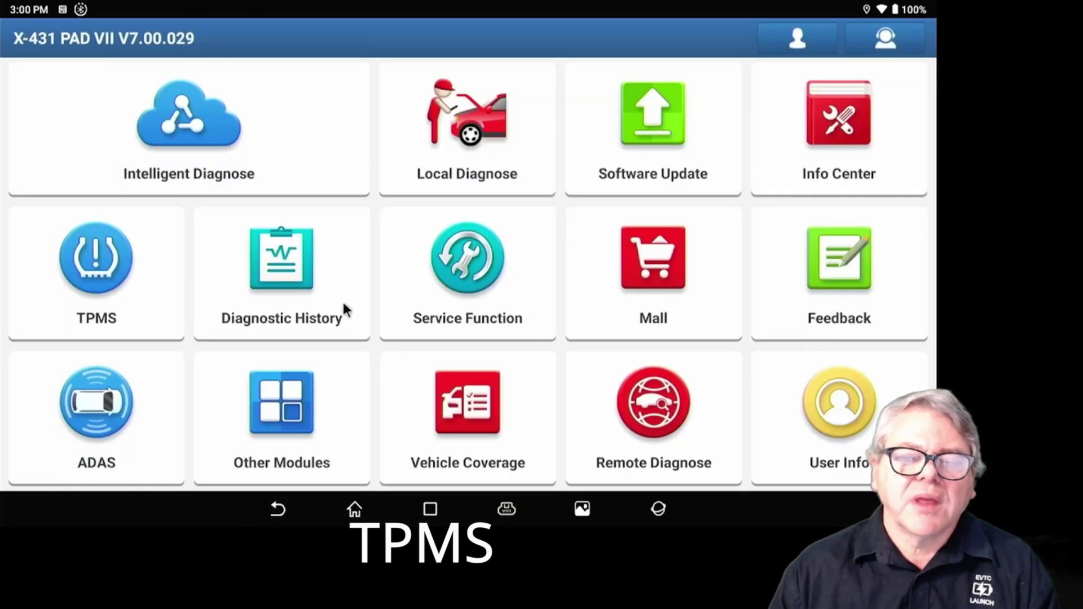
Reopen the TPMS module and view its vehicle coverage table for America, and return to the version information.
left_click(109, 284)
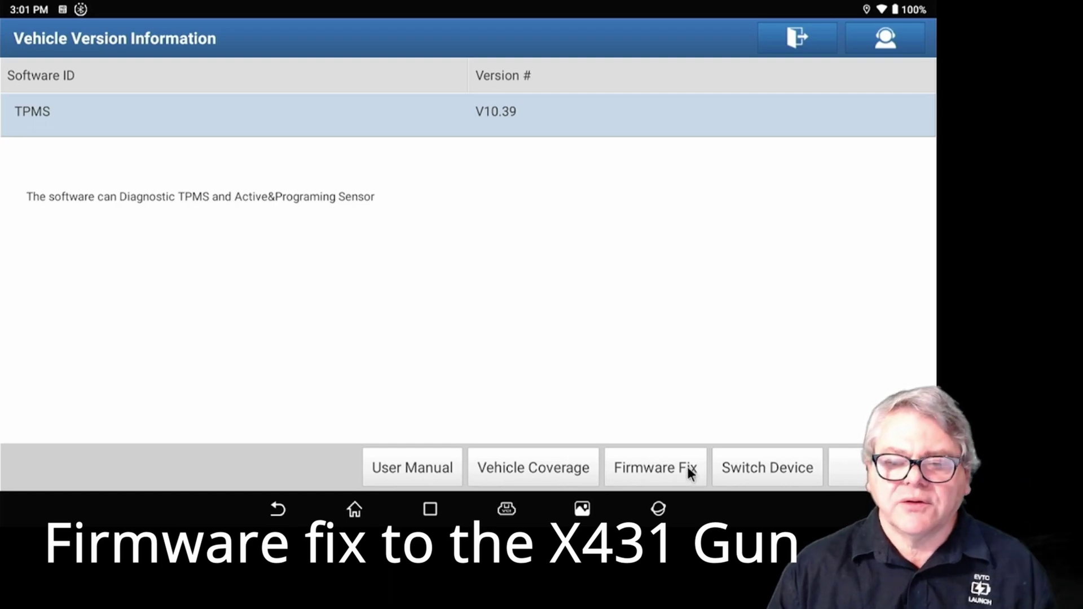
left_click(509, 468)
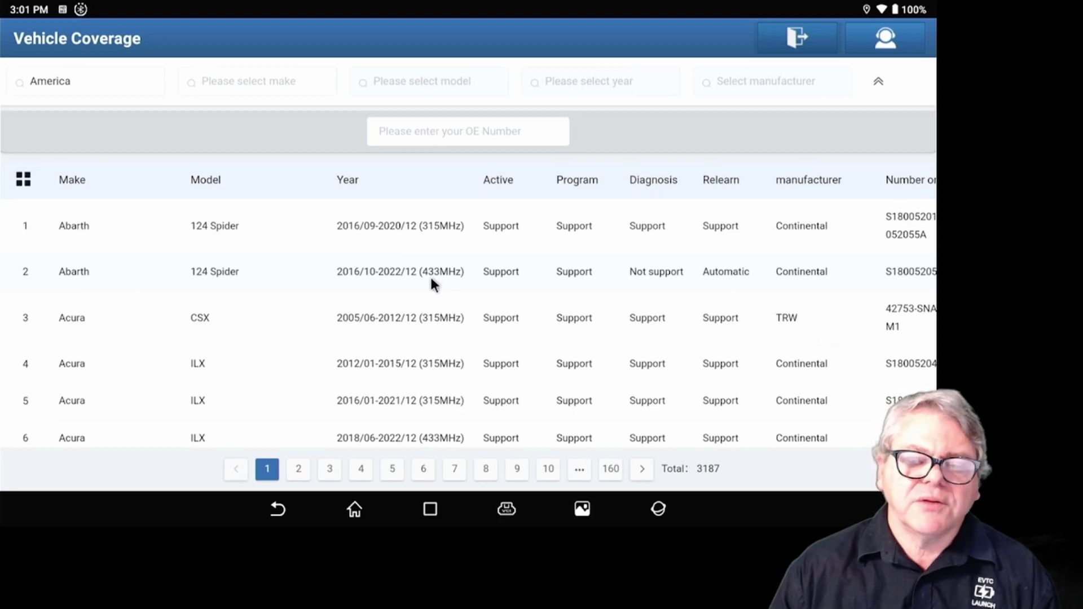
left_click(281, 510)
left_click(522, 311)
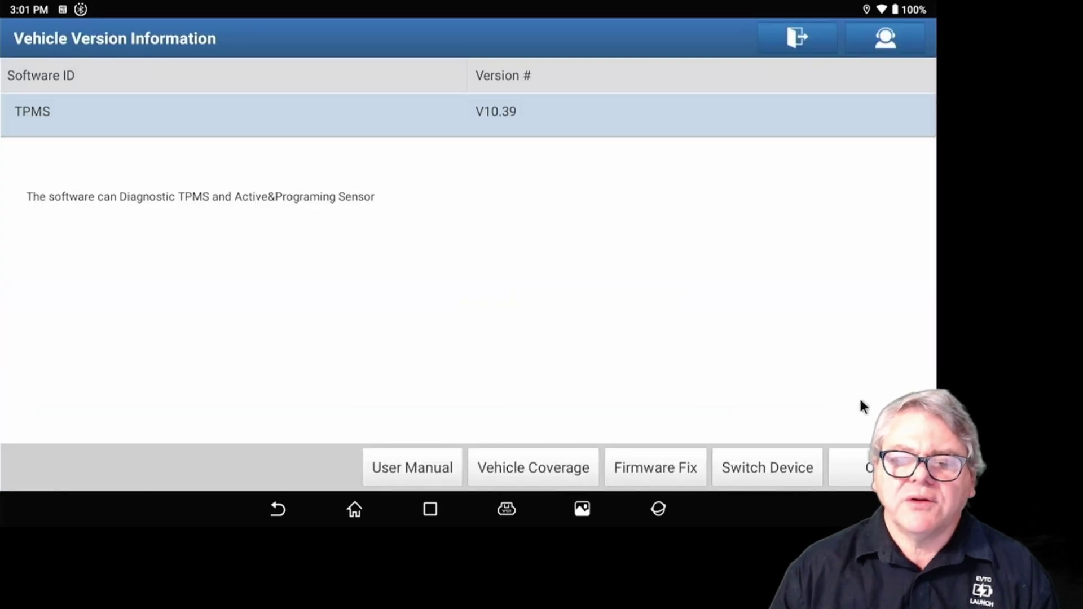
left_click(855, 473)
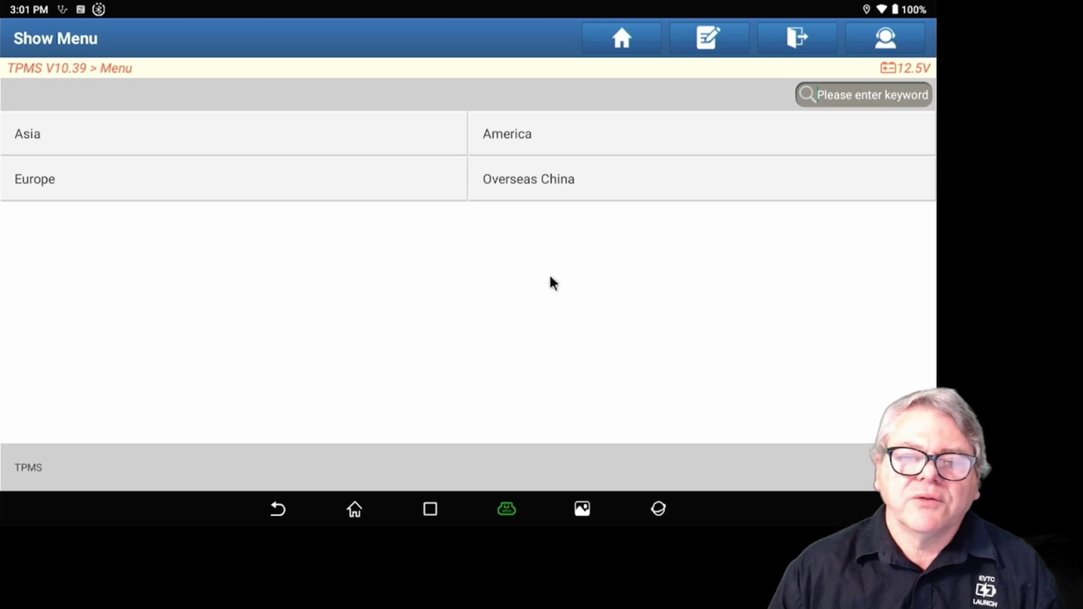
left_click(187, 147)
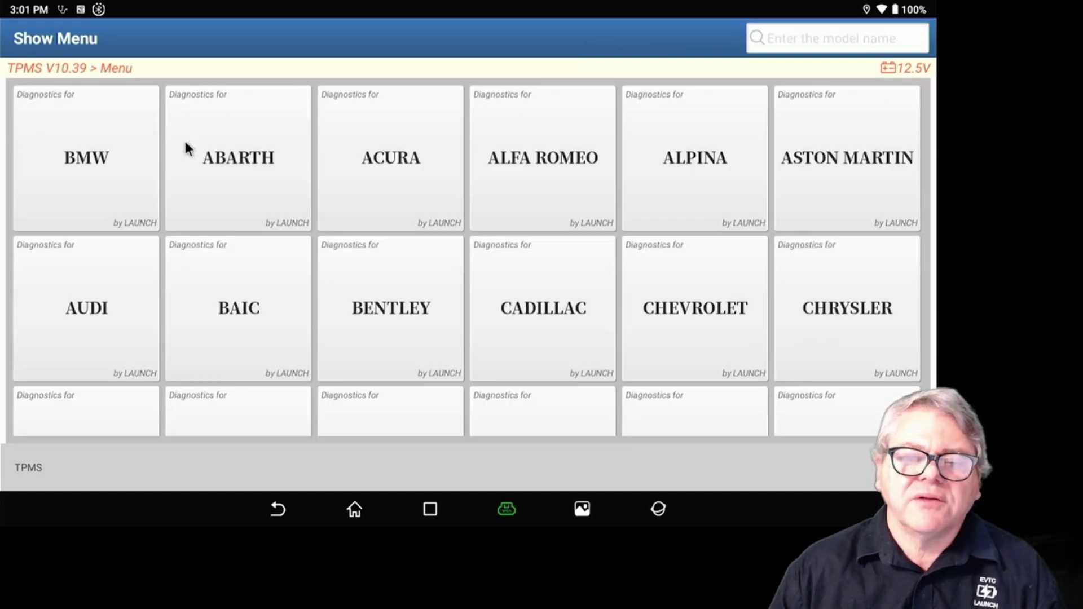
left_click(113, 191)
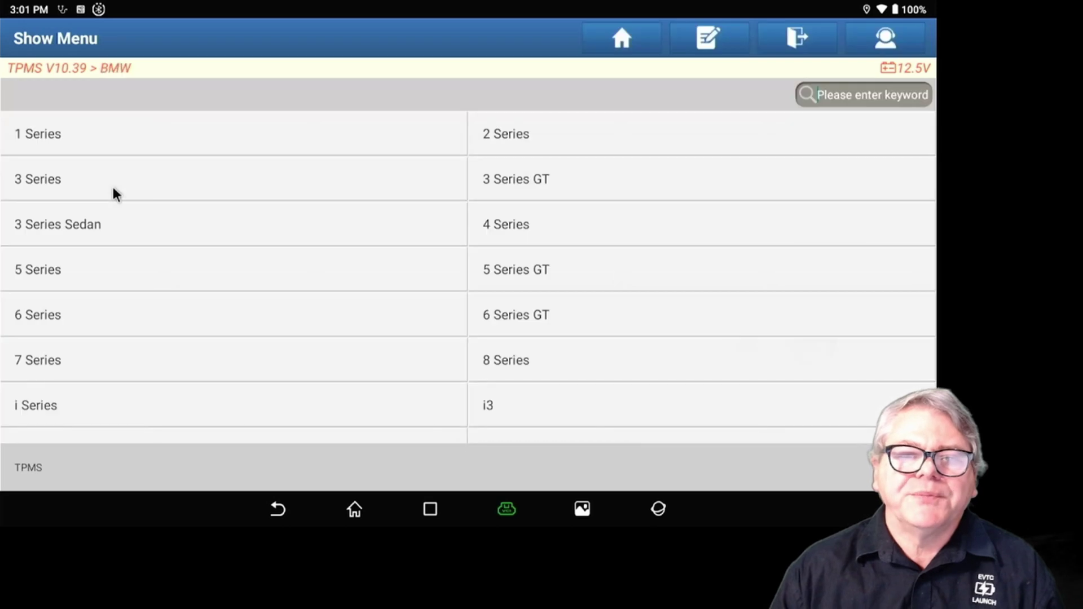
left_click(536, 185)
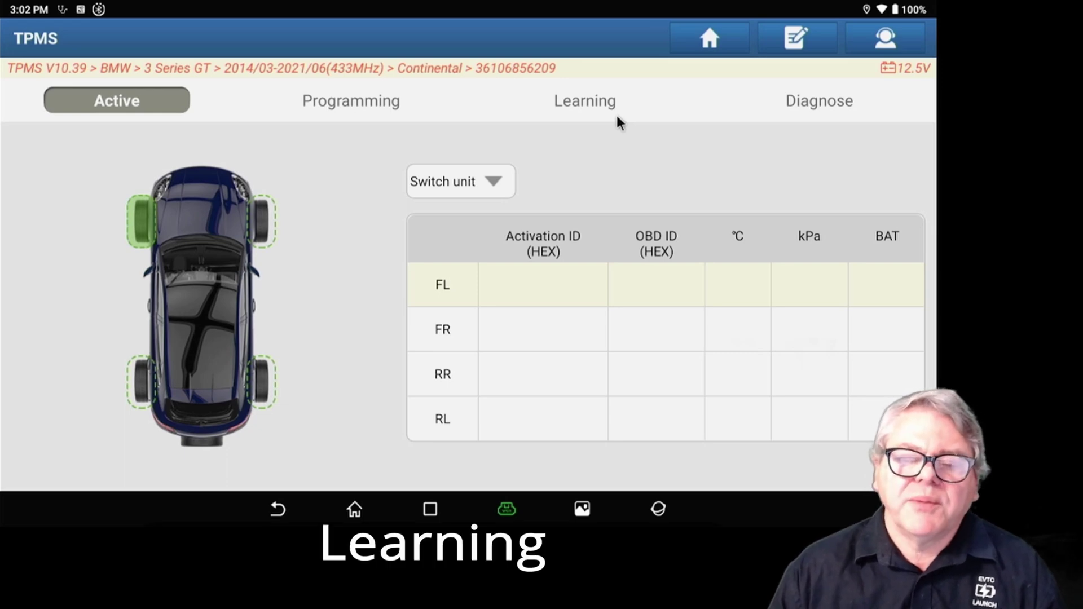
left_click(579, 100)
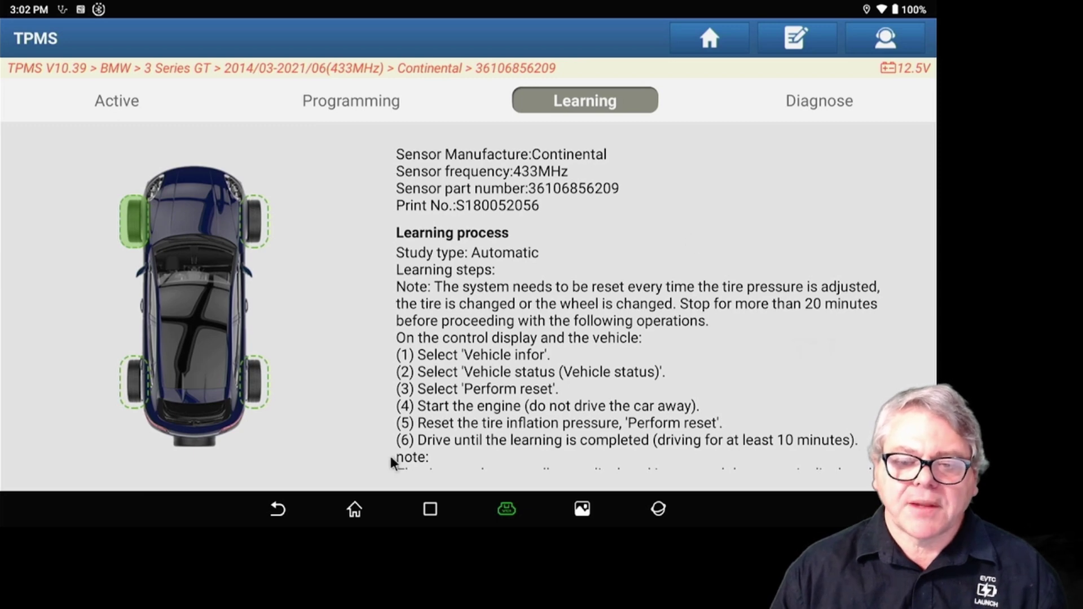
Exit the BMW sensor screen with the tire pressure gun in single working mode, and end the TPMS diagnostic session.
left_click(278, 512)
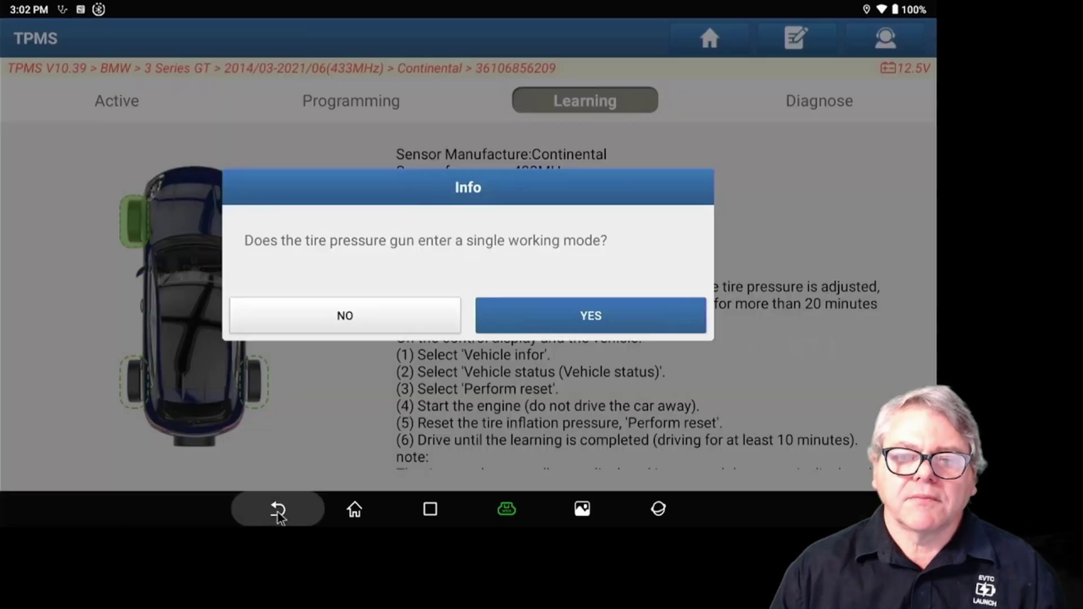
left_click(582, 331)
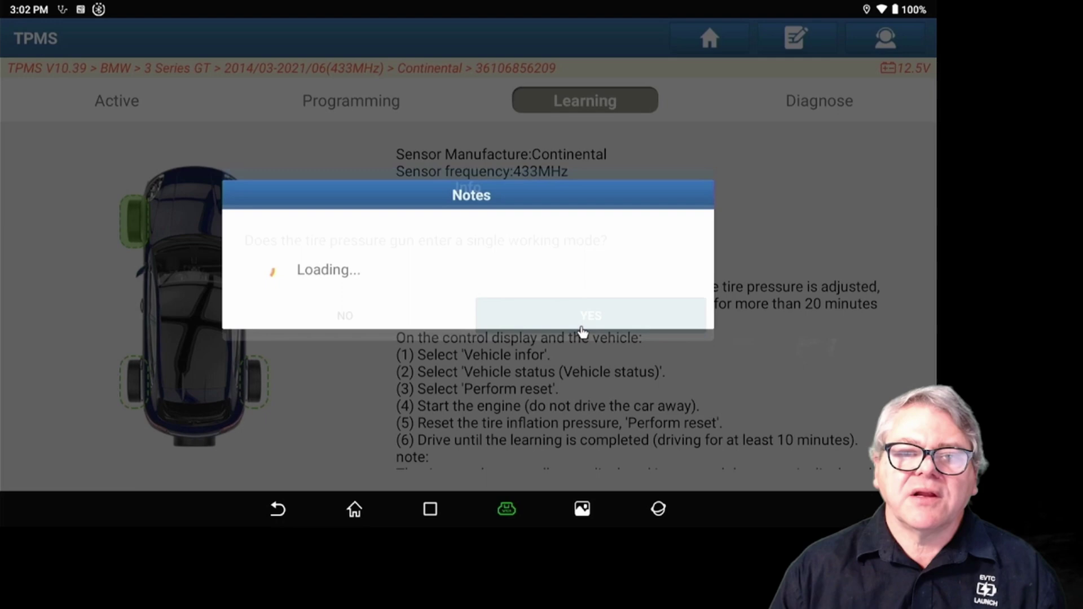
left_click(280, 509)
left_click(280, 509)
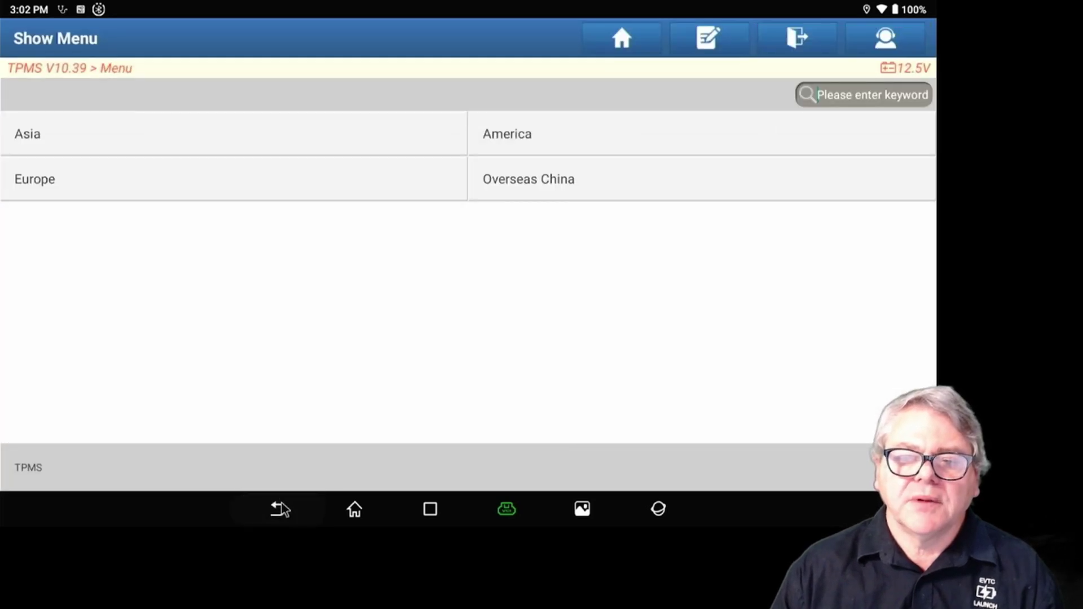
left_click(280, 510)
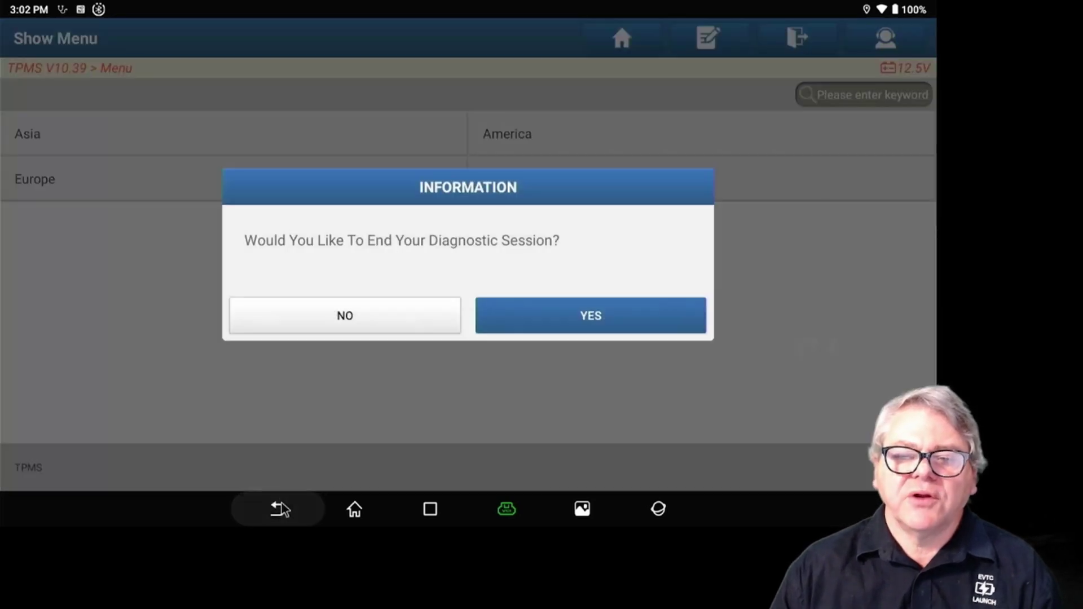
left_click(630, 328)
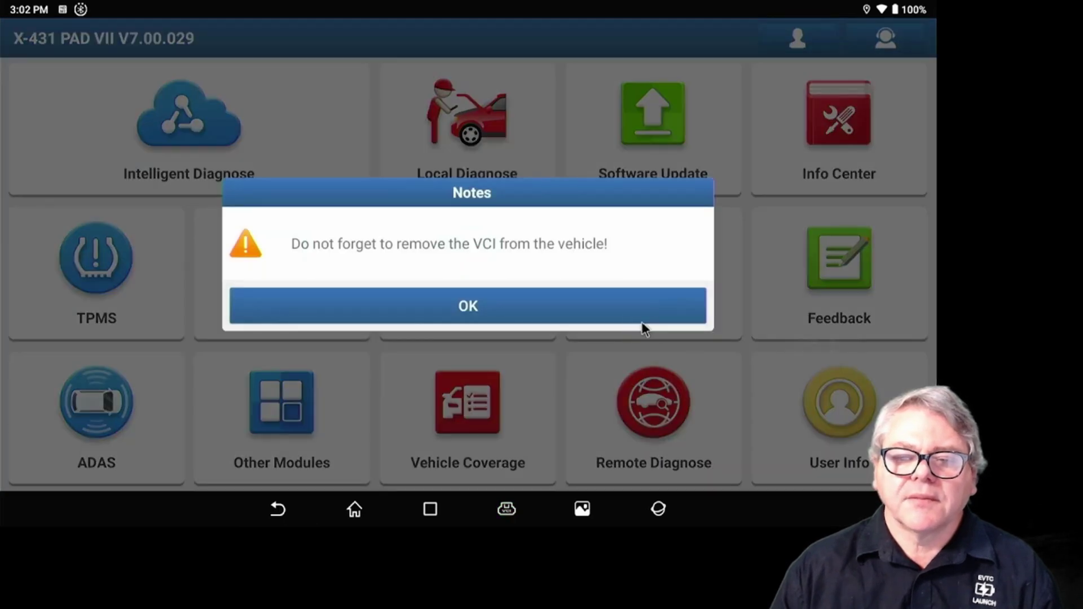
left_click(611, 318)
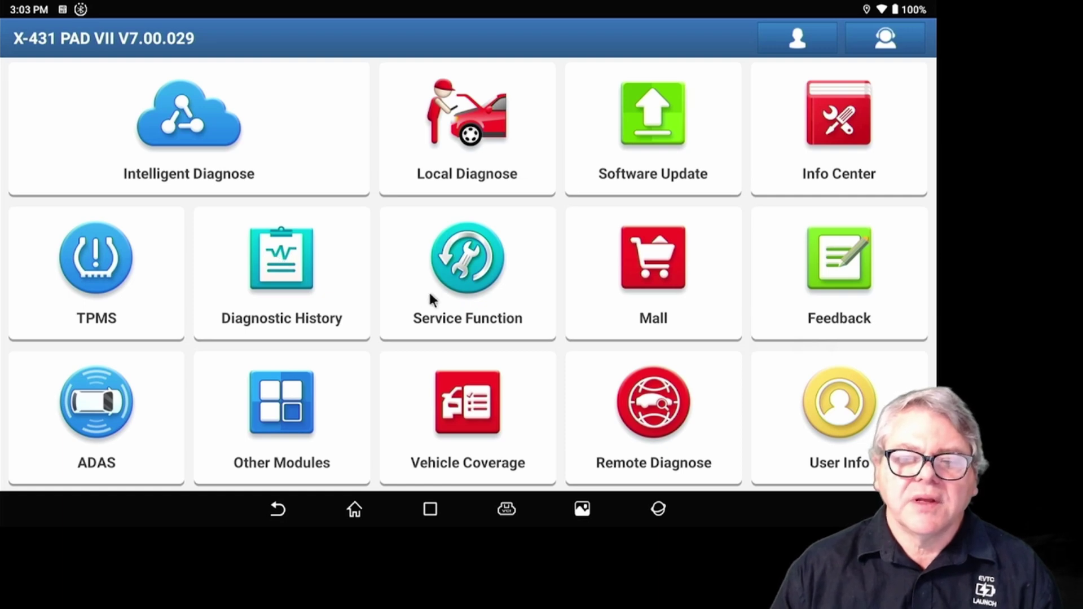
Open the service functions and look through the whole list of available resets and calibrations.
left_click(473, 265)
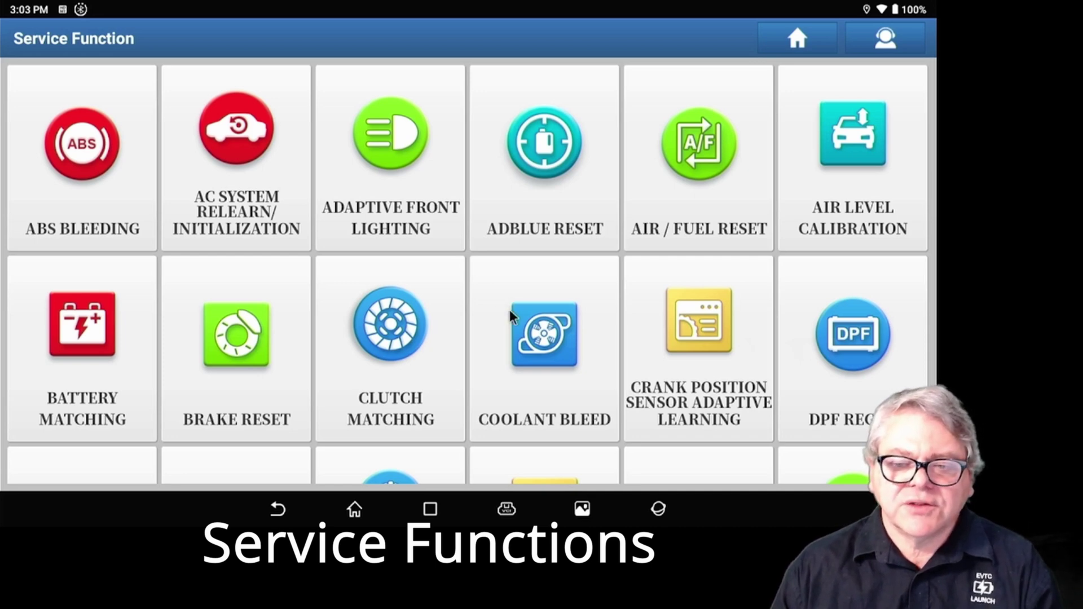
scroll(510, 316, "down", 3)
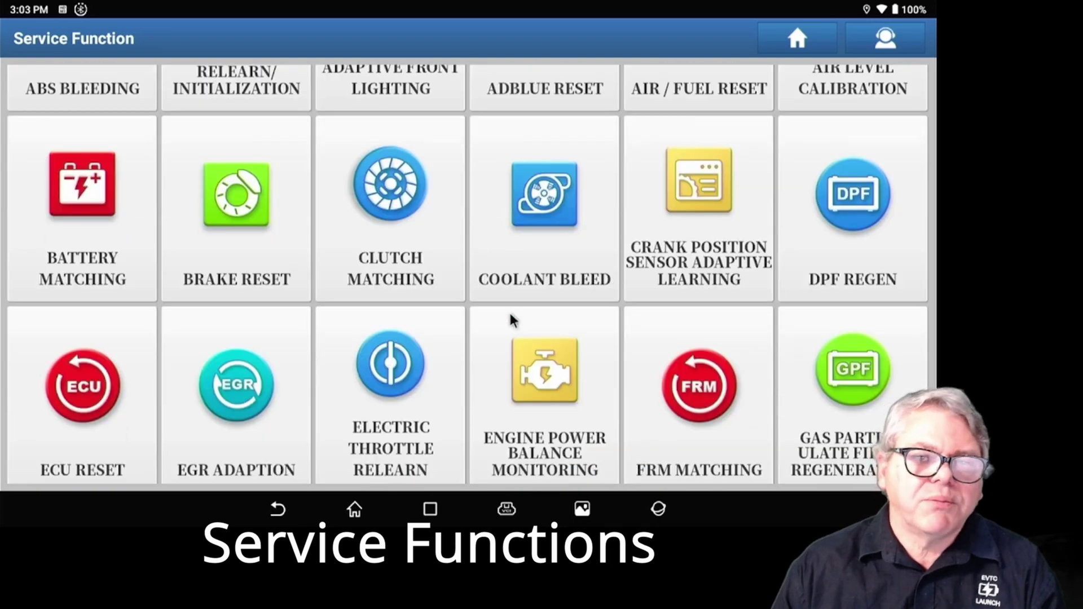
scroll(510, 320, "down", 3)
scroll(511, 320, "down", 6)
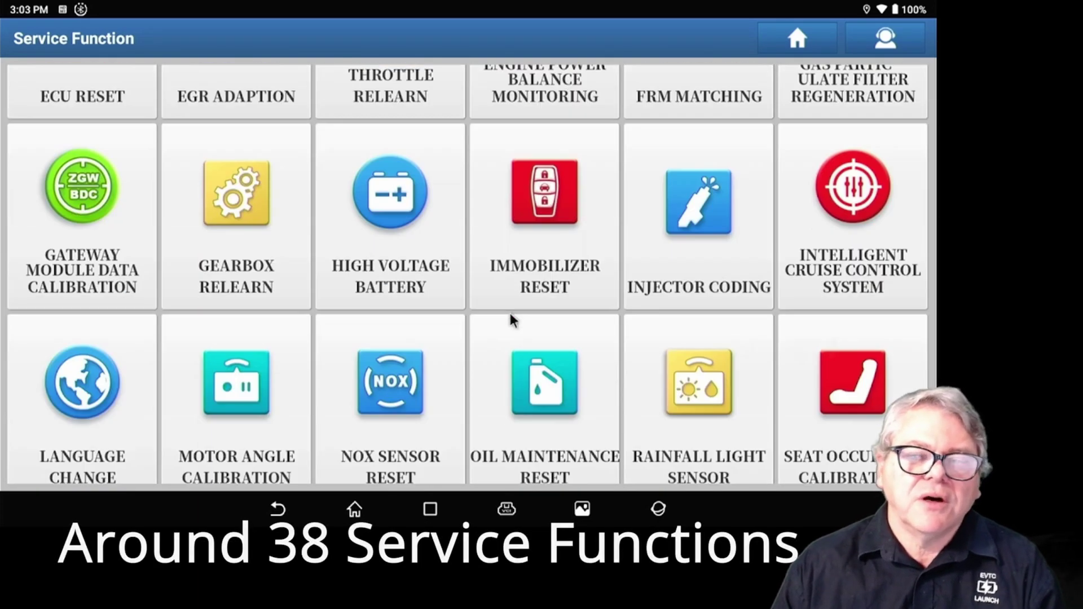
scroll(511, 319, "down", 3)
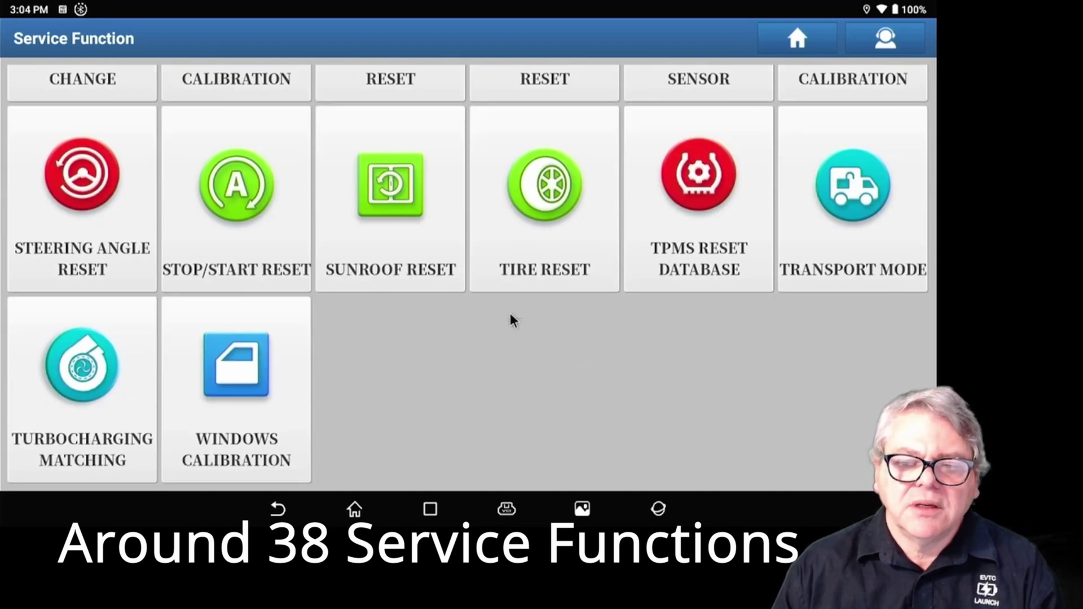
Try to run Steering Angle Reset for Ford, confirming the ignition is on and the detected Falcon's specification is correct.
left_click(97, 181)
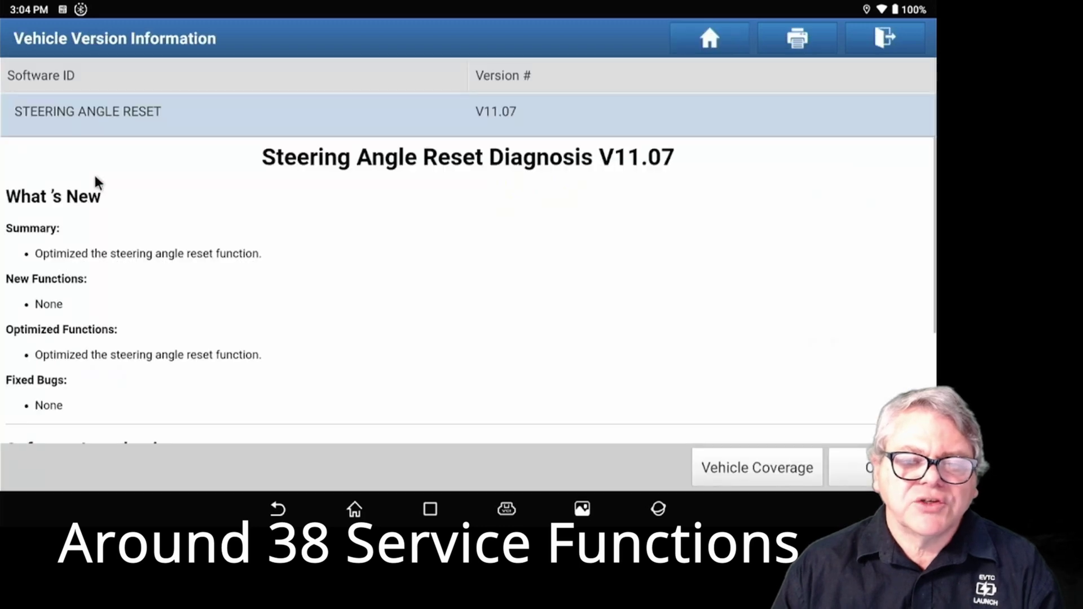
left_click(833, 472)
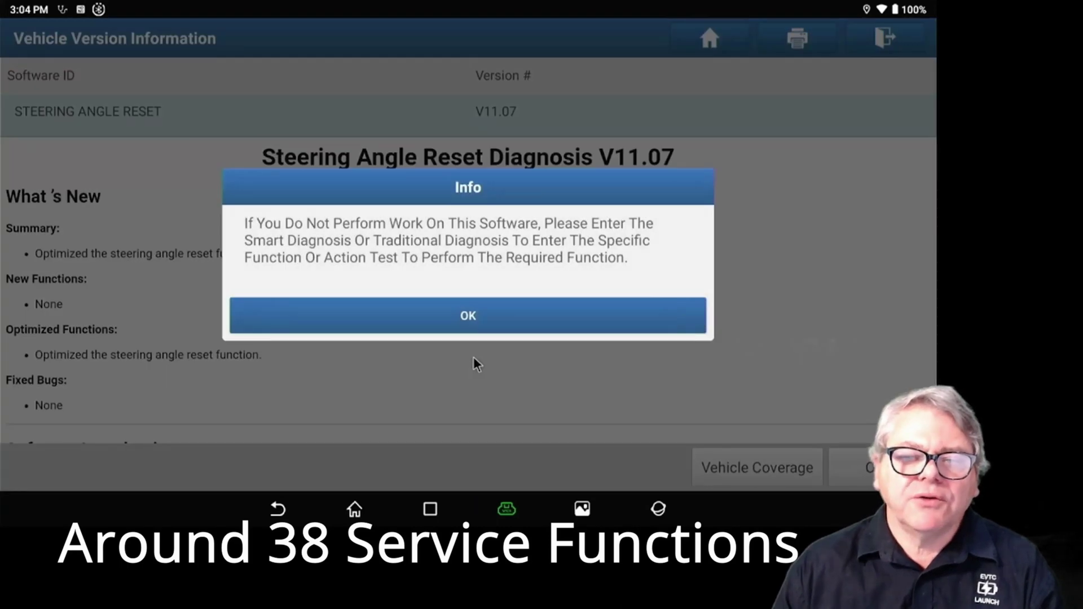
left_click(509, 318)
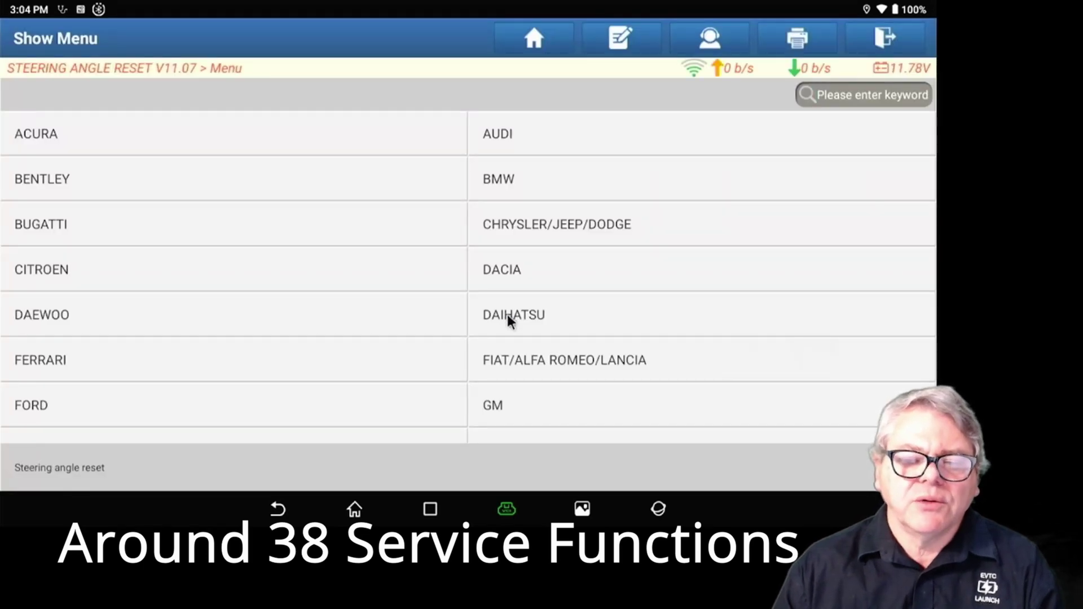
left_click(209, 399)
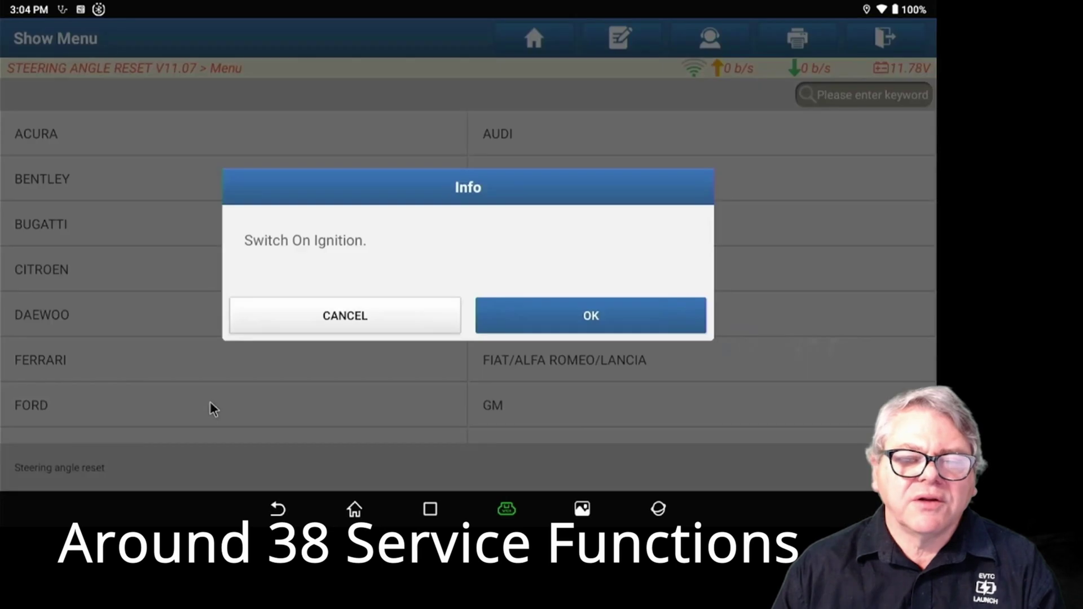
left_click(597, 318)
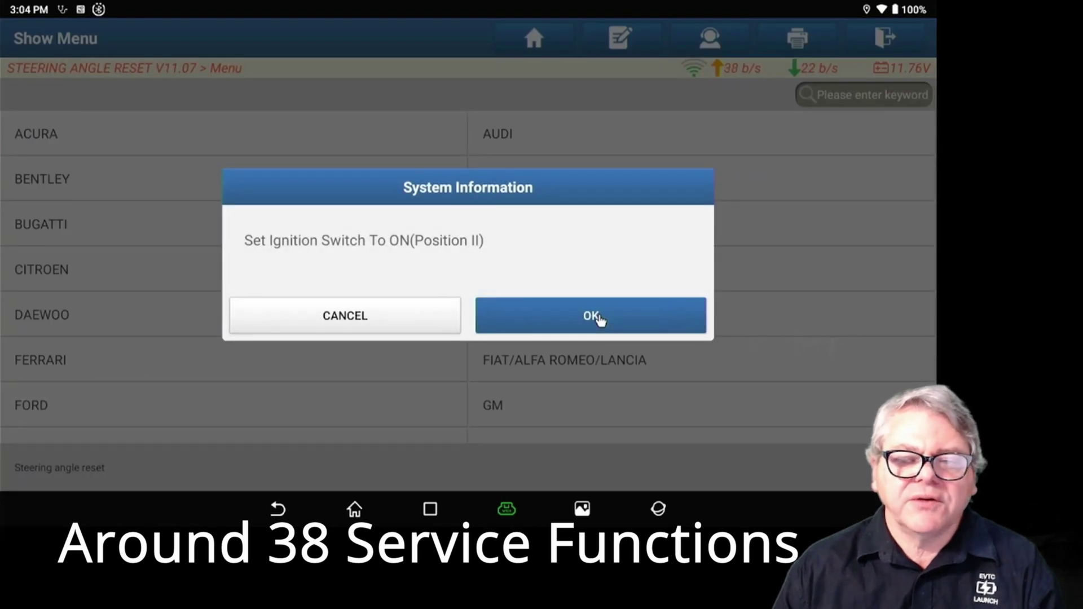
left_click(599, 319)
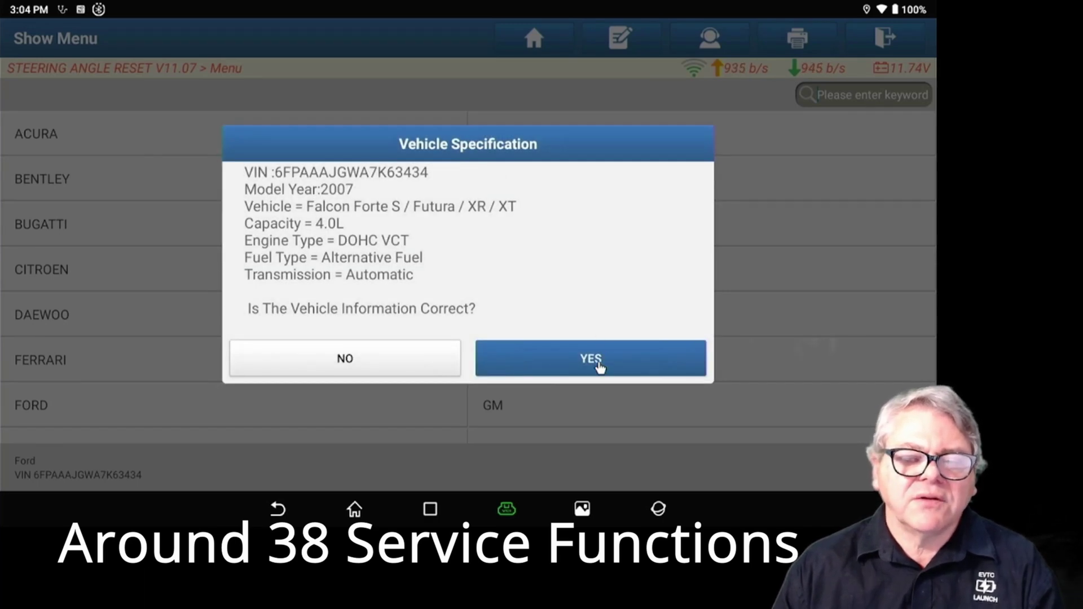
left_click(598, 367)
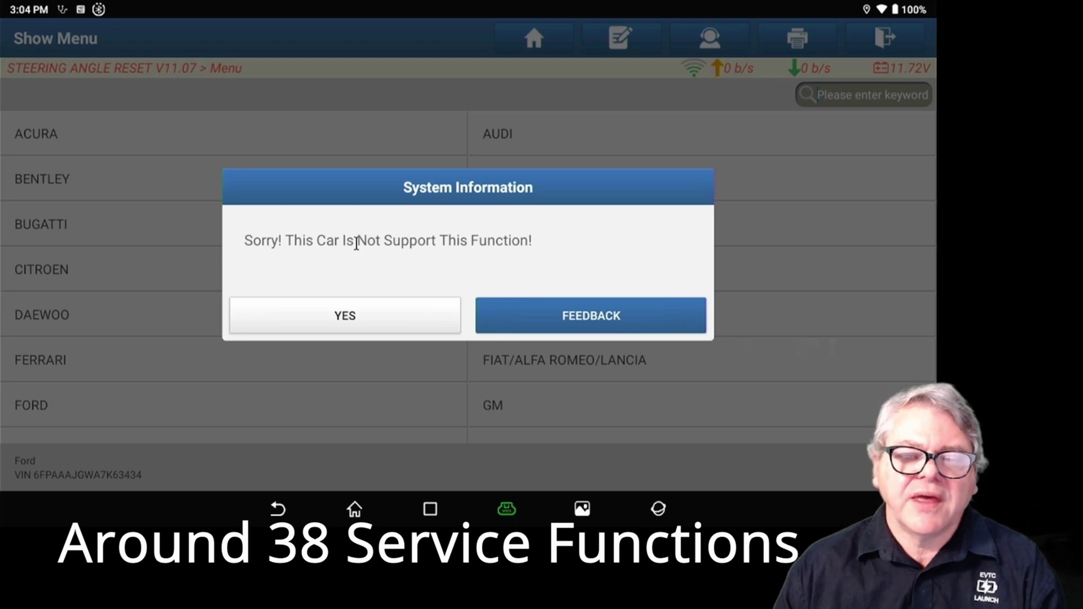
Dismiss the system message, end the steering angle reset session, and return to the service function list.
left_click(362, 319)
scroll(363, 321, "down", 5)
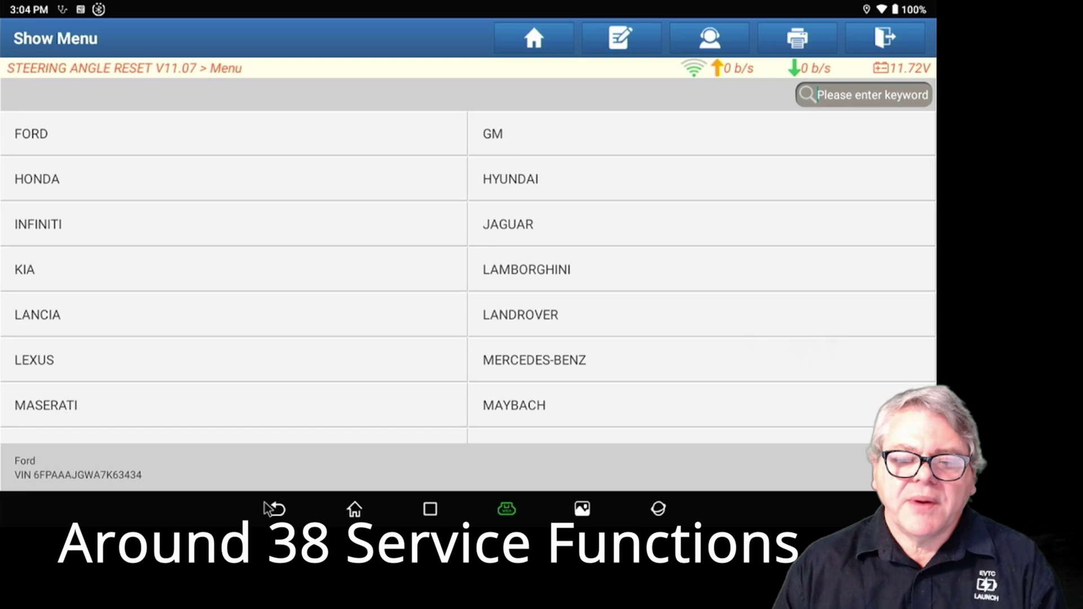
left_click(280, 510)
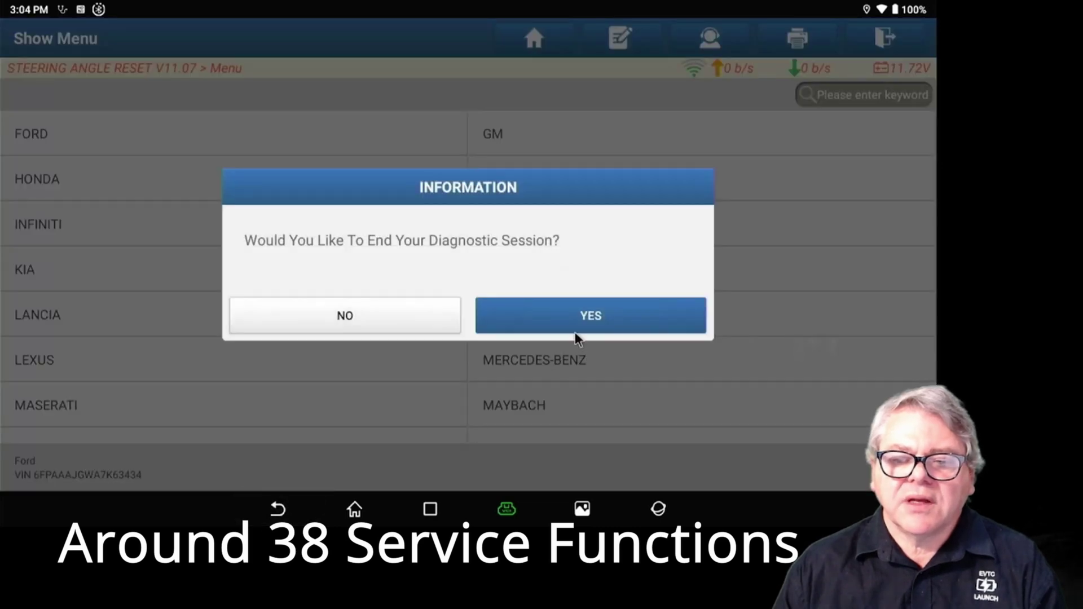
left_click(587, 317)
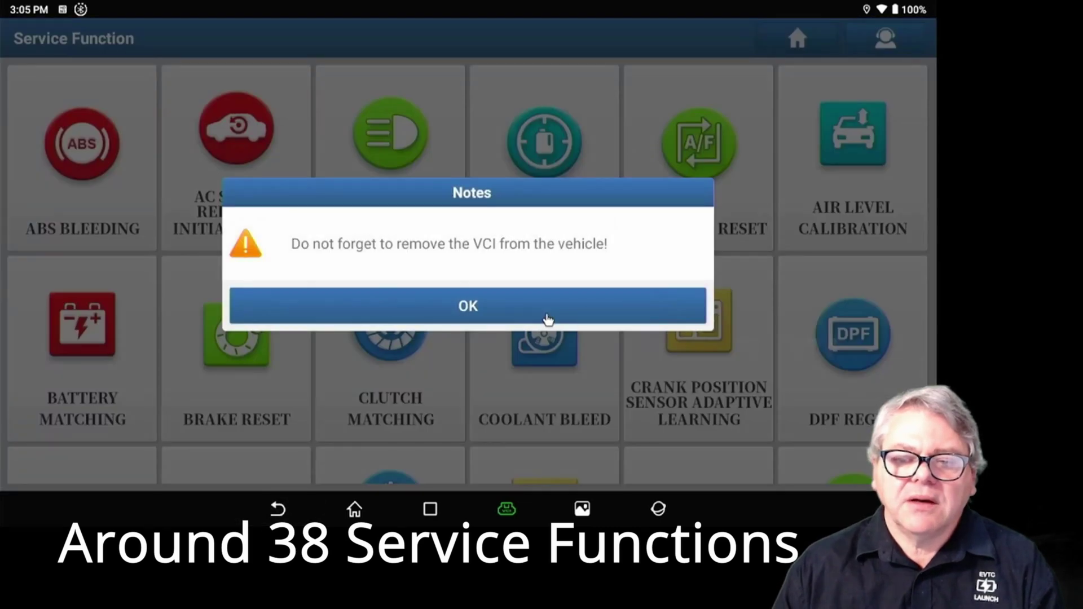
left_click(486, 317)
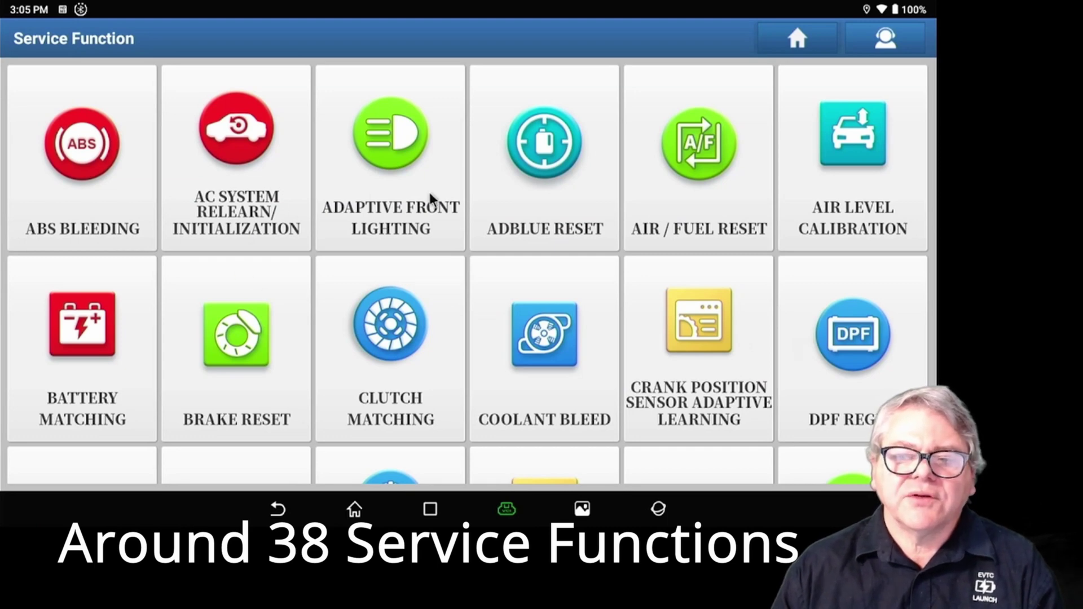
scroll(502, 306, "down", 2)
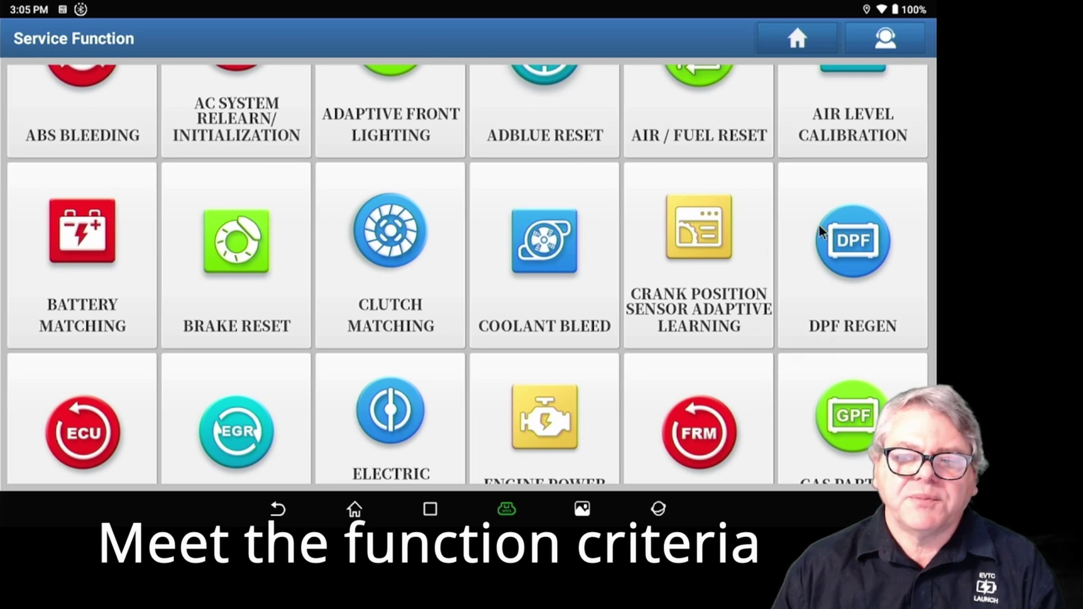
Try to run DPF Regen for Ford, confirming the ignition is on and the detected Falcon's specification is correct.
left_click(850, 228)
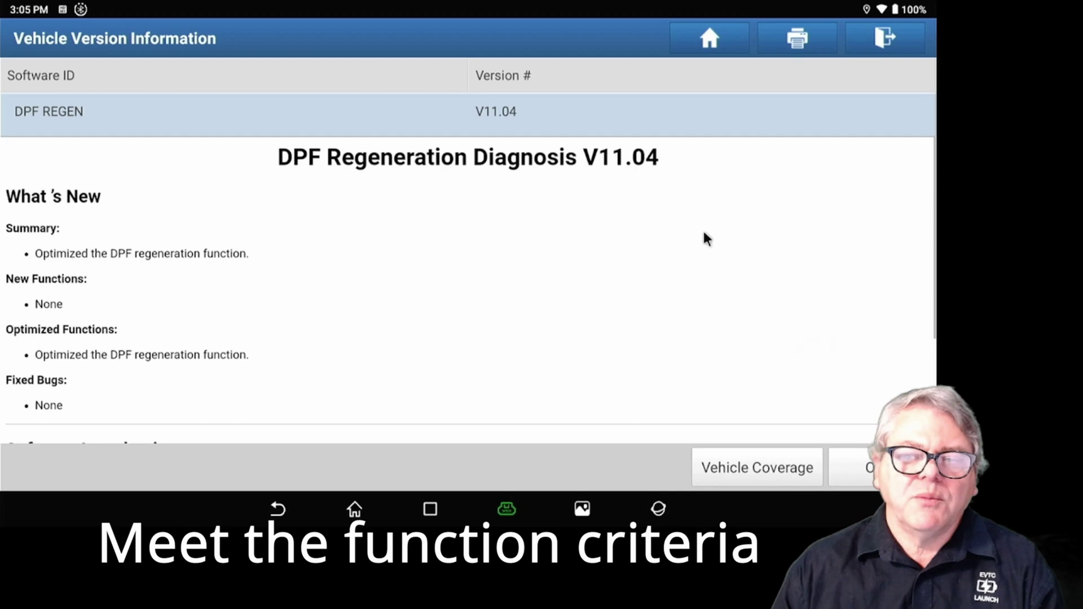
left_click(837, 464)
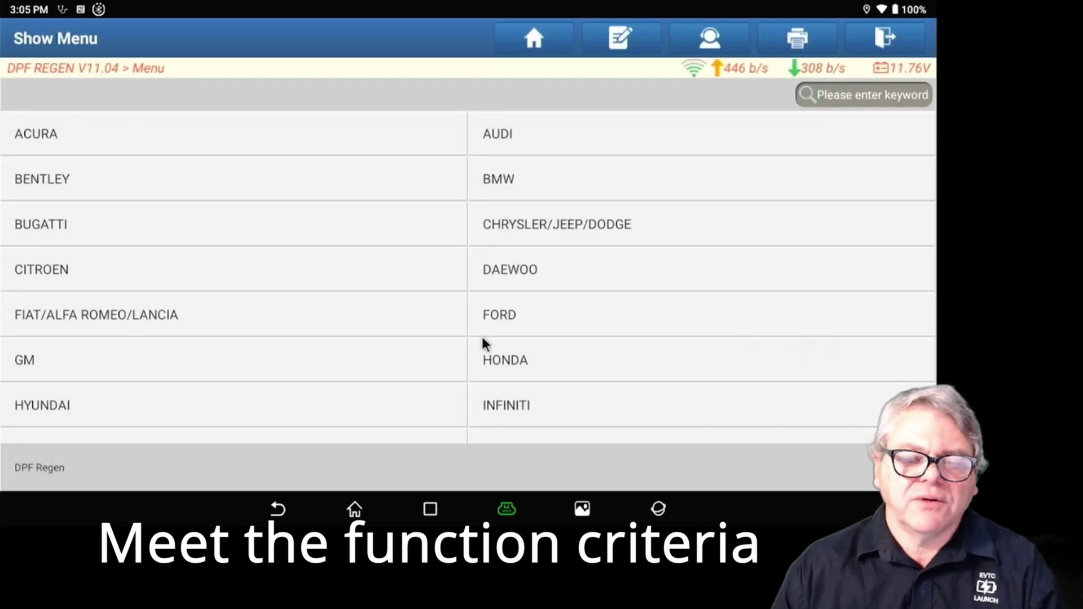
left_click(699, 324)
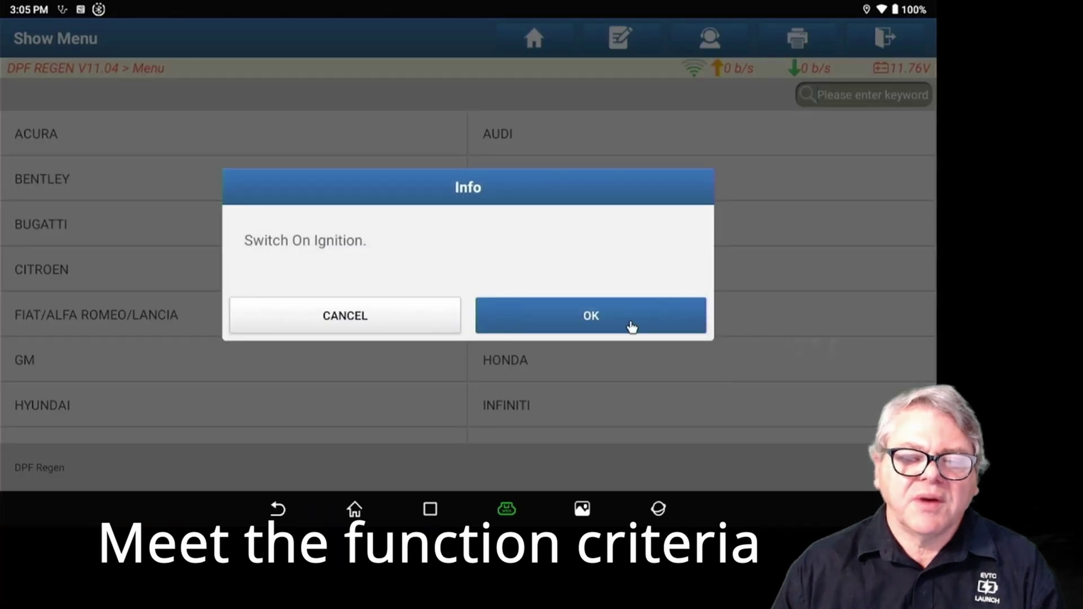
left_click(629, 325)
left_click(632, 326)
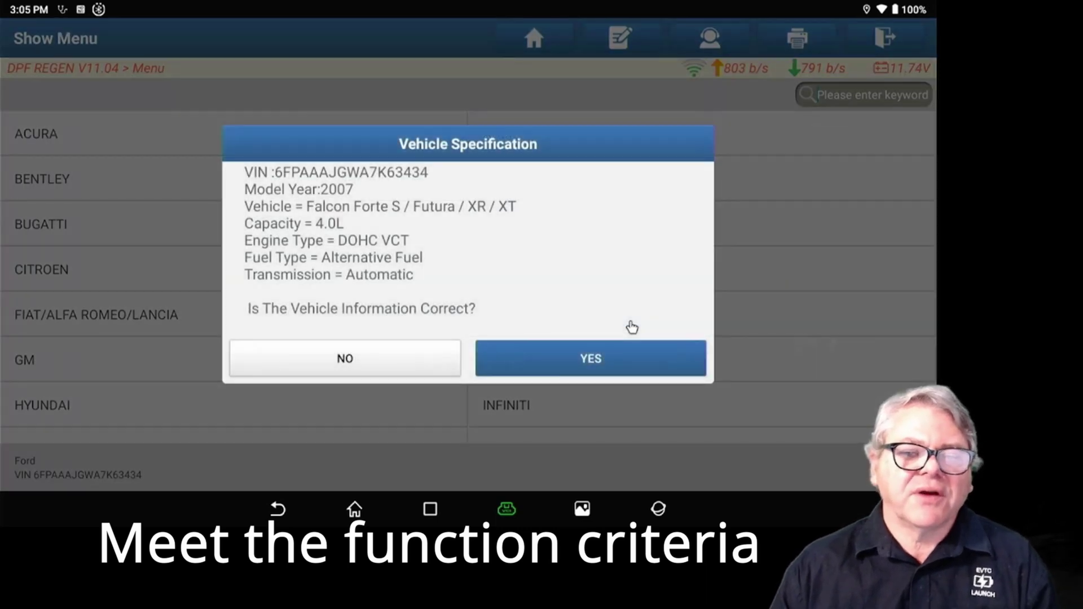
left_click(602, 359)
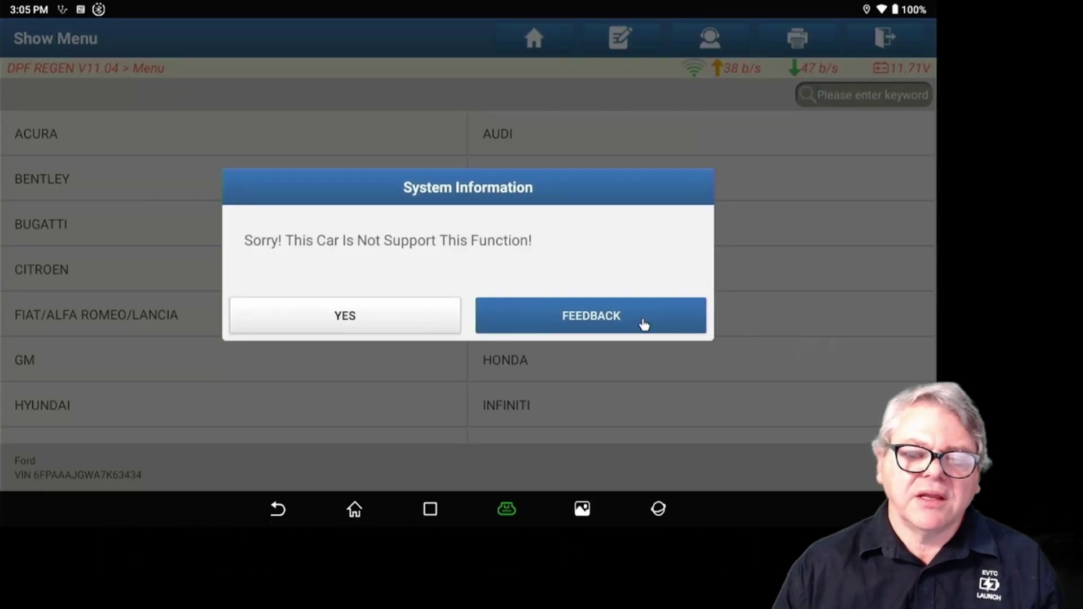
Dismiss the system message, end the DPF Regen diagnostic session, and return to the main screen.
left_click(308, 328)
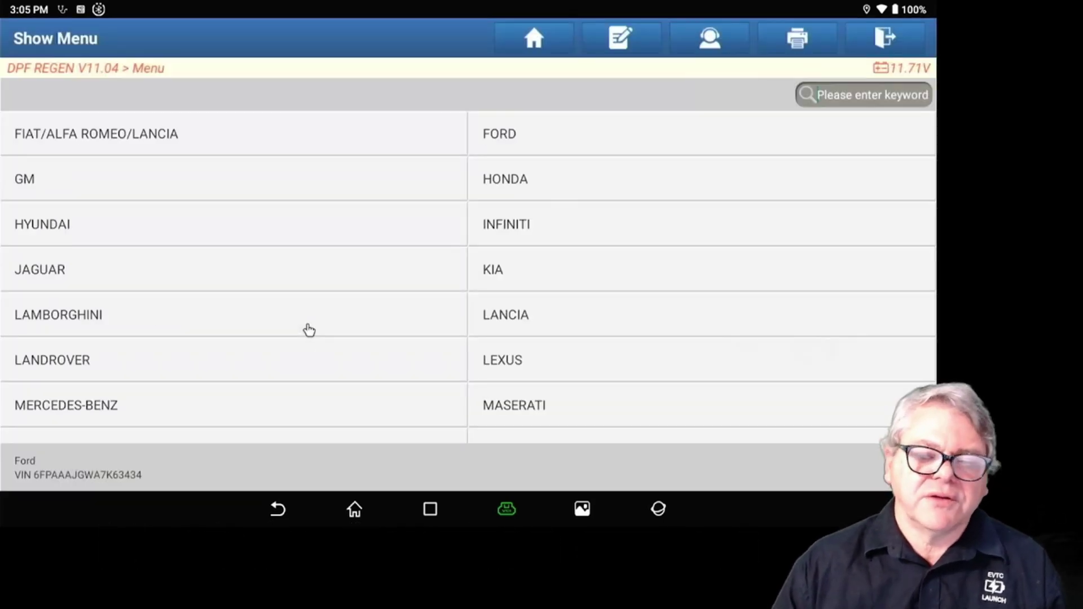
left_click(280, 511)
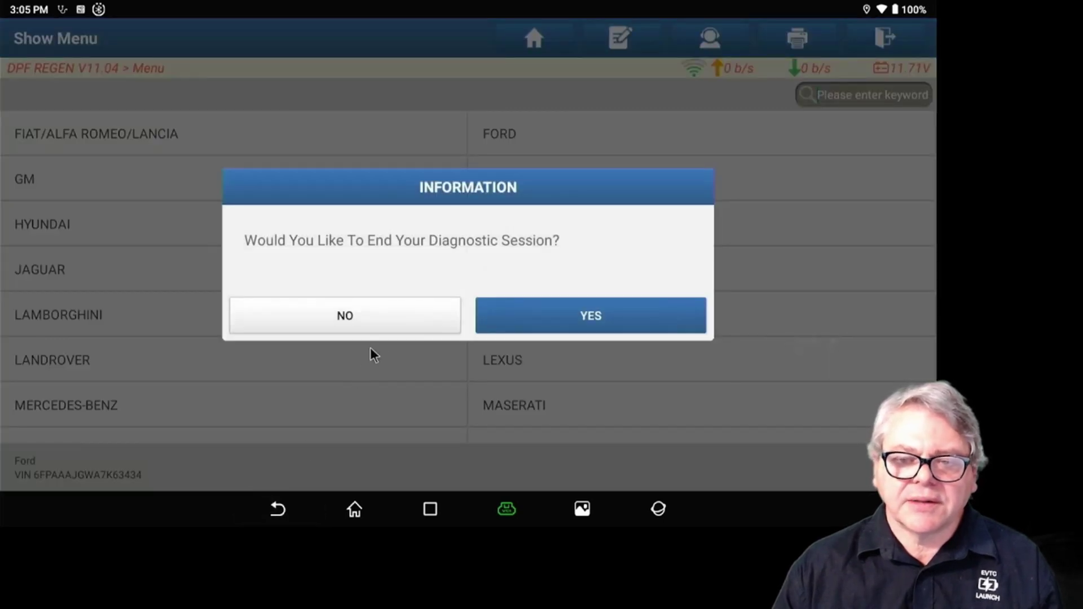
left_click(374, 316)
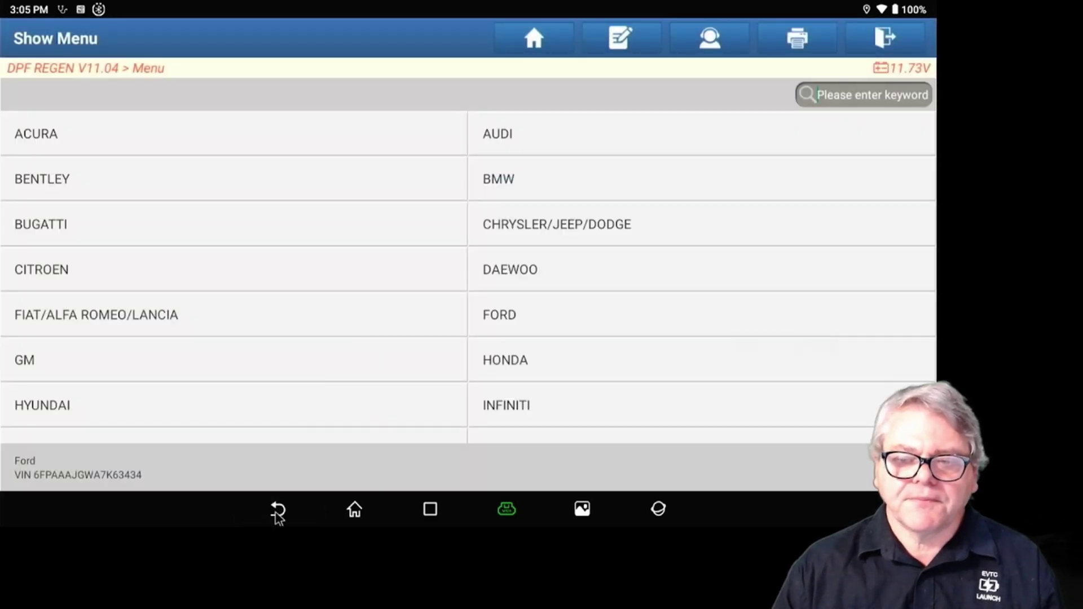
left_click(278, 510)
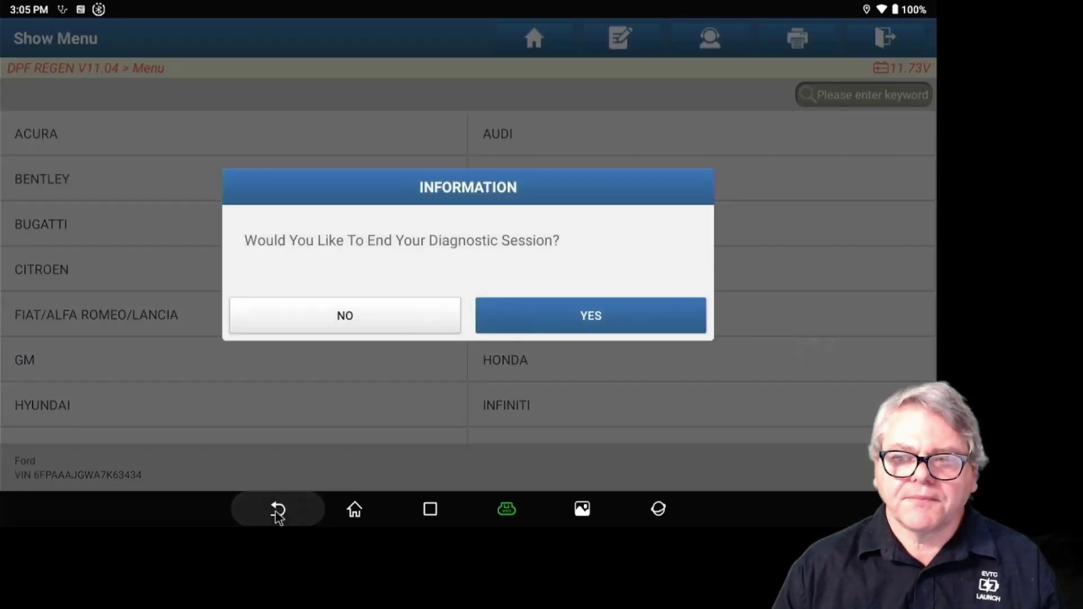
left_click(536, 327)
left_click(510, 312)
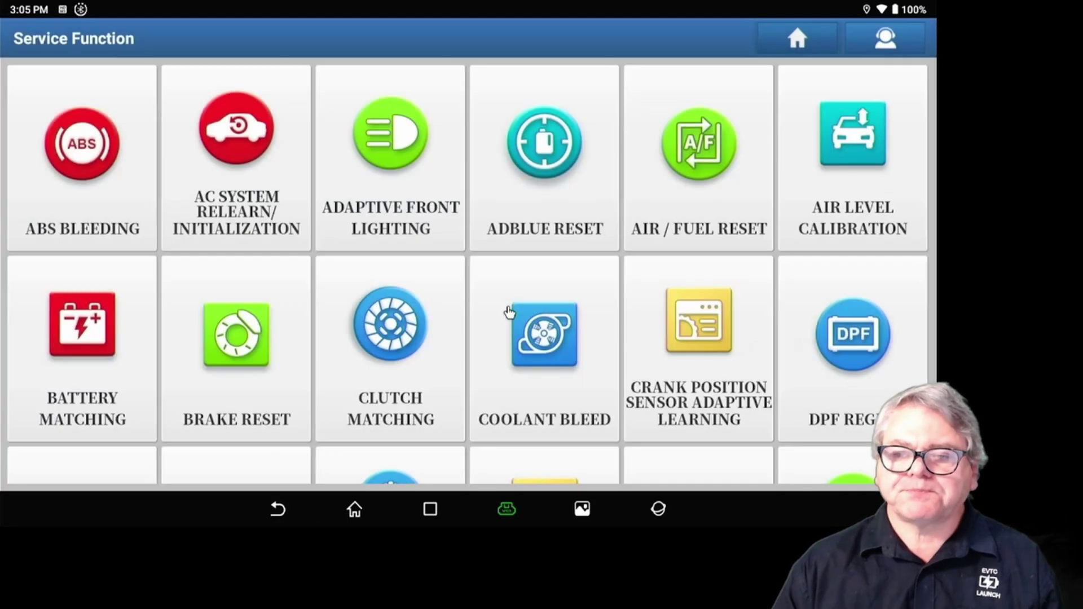
left_click(282, 513)
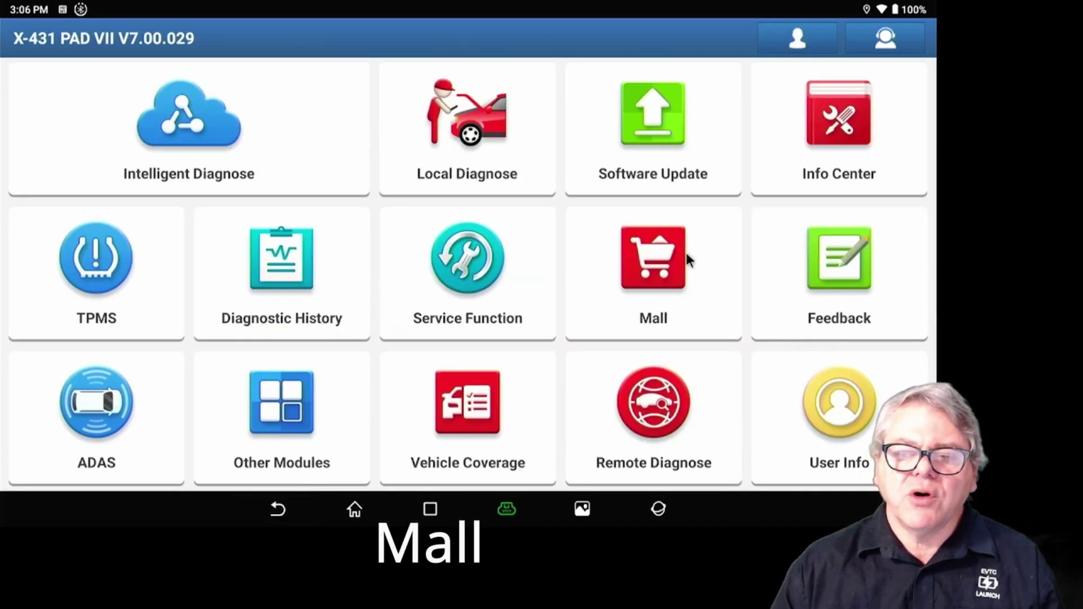
View the passenger vehicle software offered for purchase in the Mall, and exit back to the main screen.
left_click(665, 274)
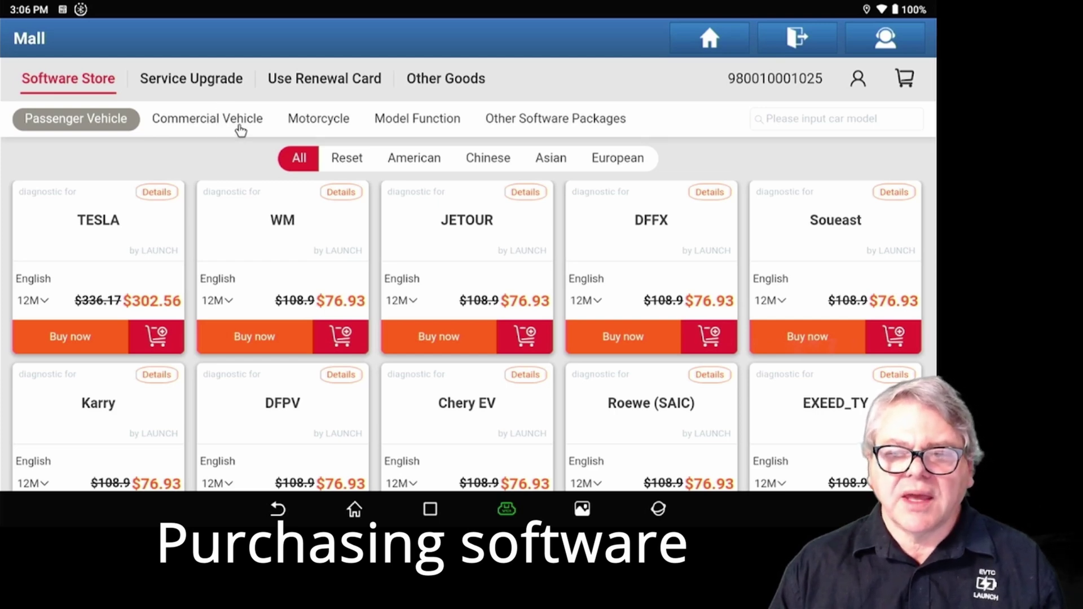
left_click(279, 511)
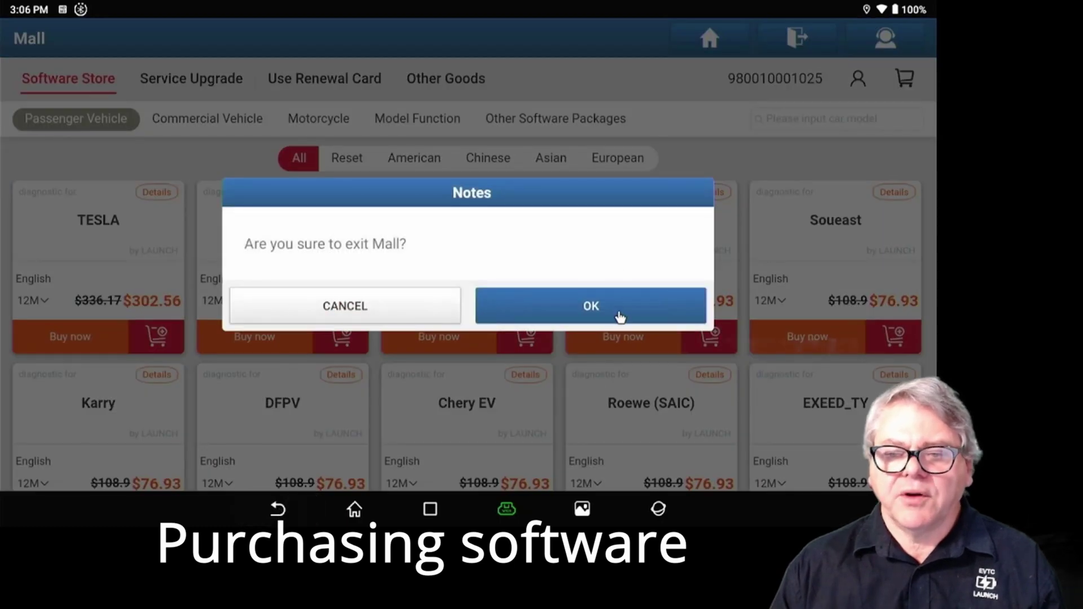
left_click(618, 320)
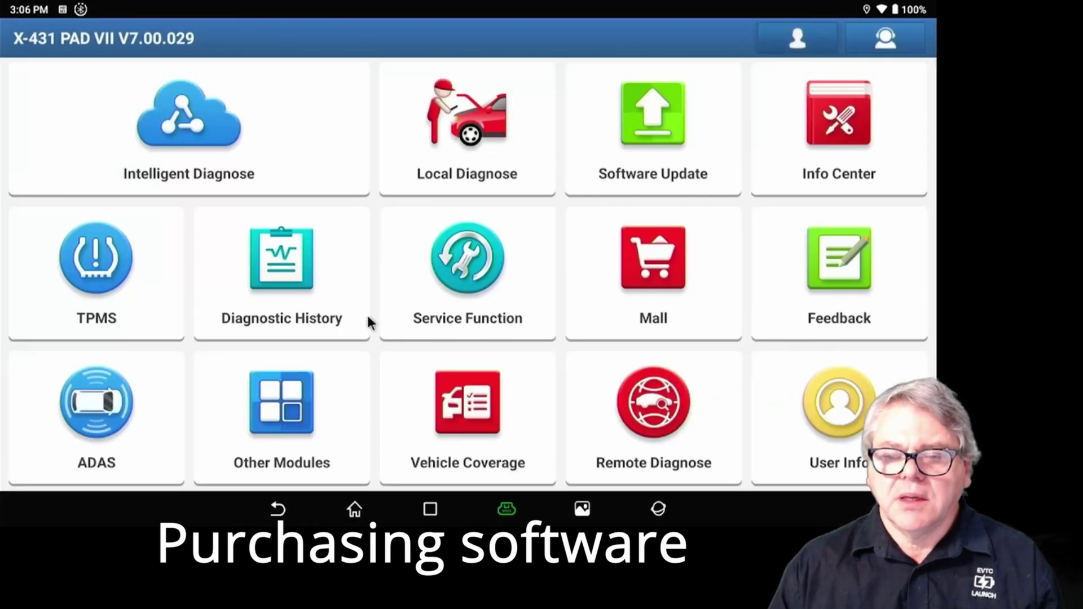
left_click(674, 288)
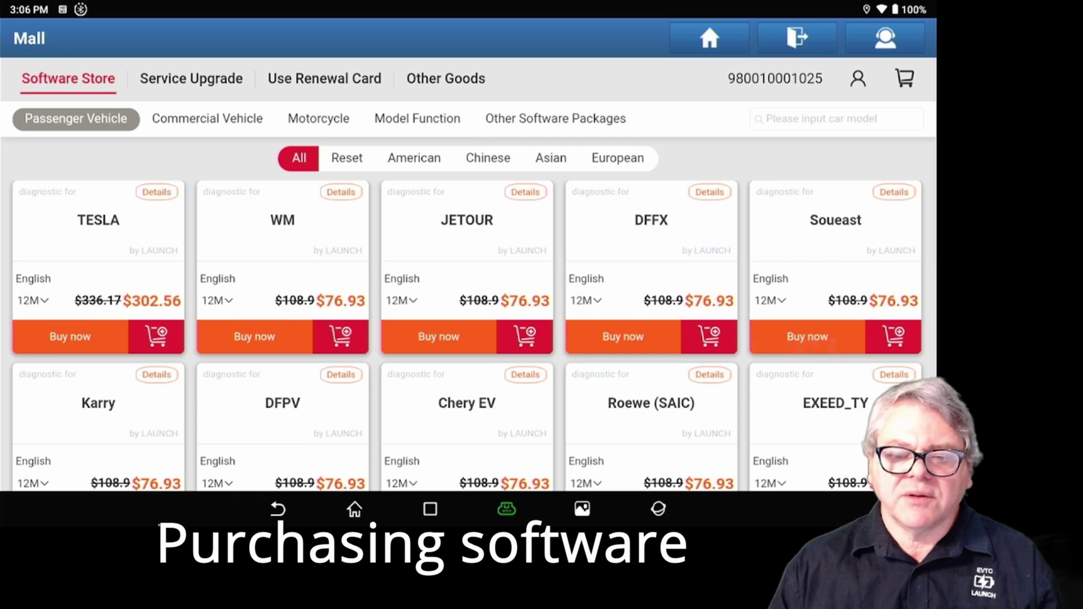
left_click(287, 511)
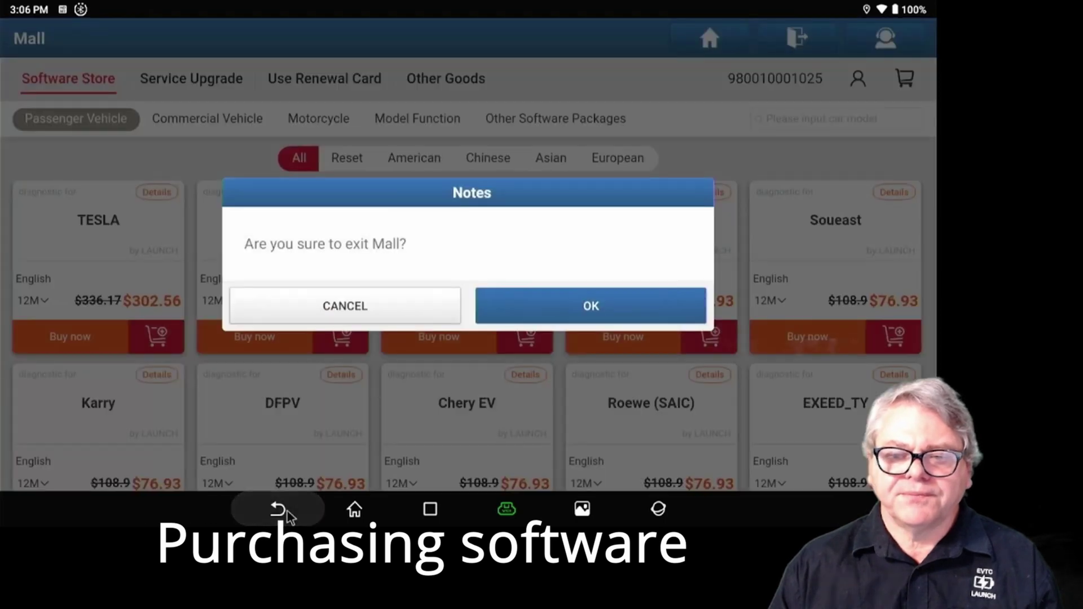
left_click(644, 303)
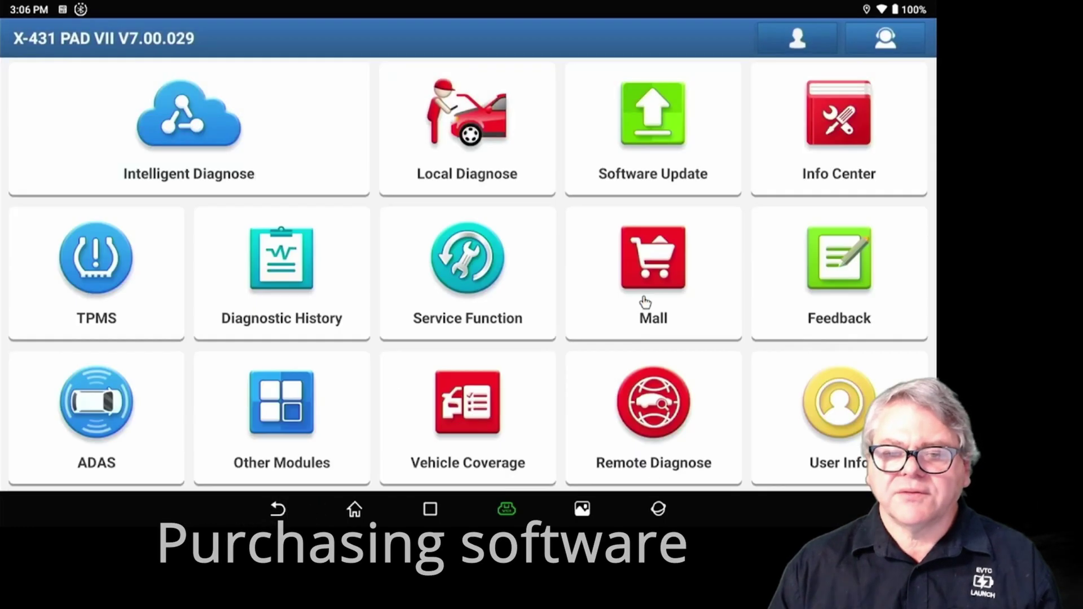
left_click(847, 265)
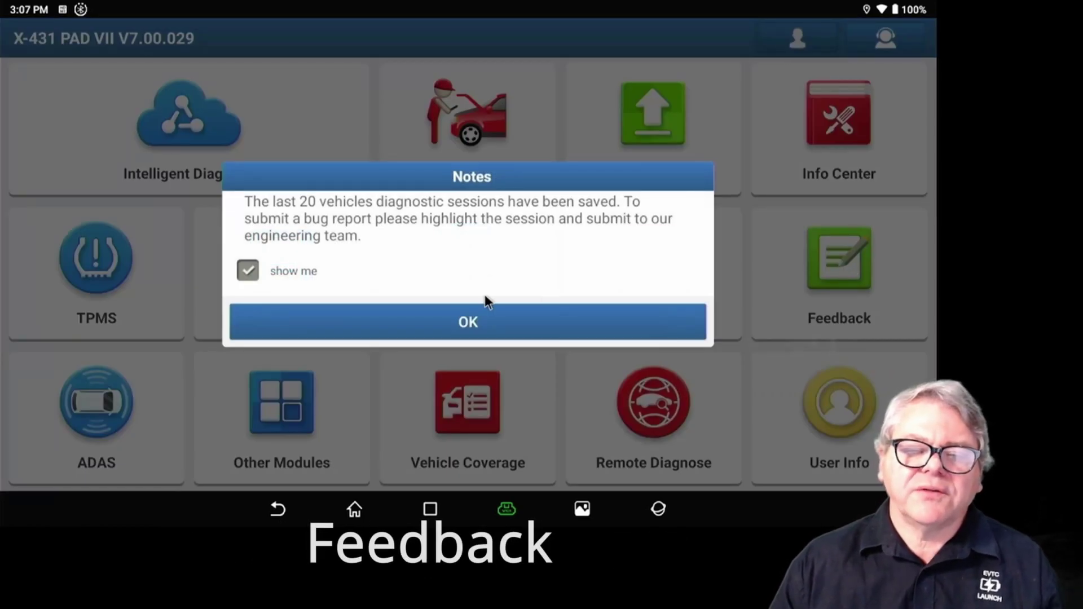
left_click(462, 321)
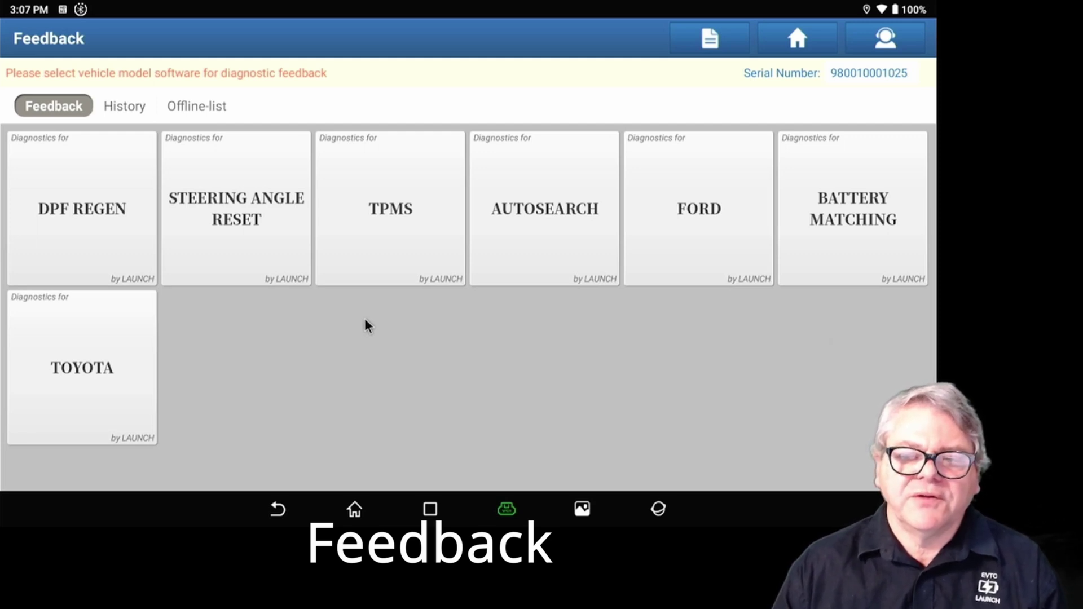
left_click(698, 226)
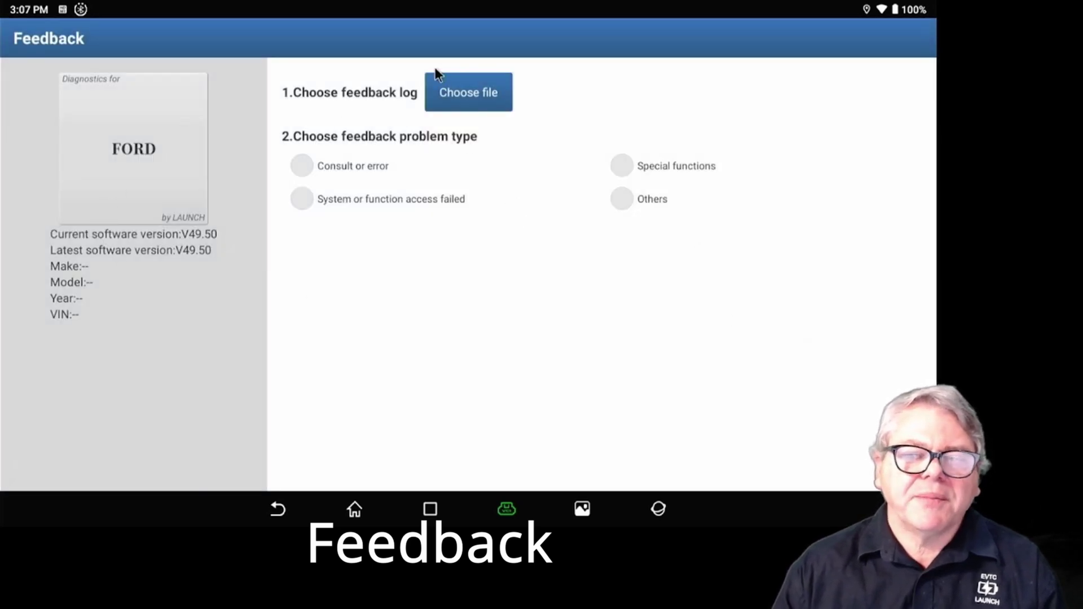
left_click(477, 102)
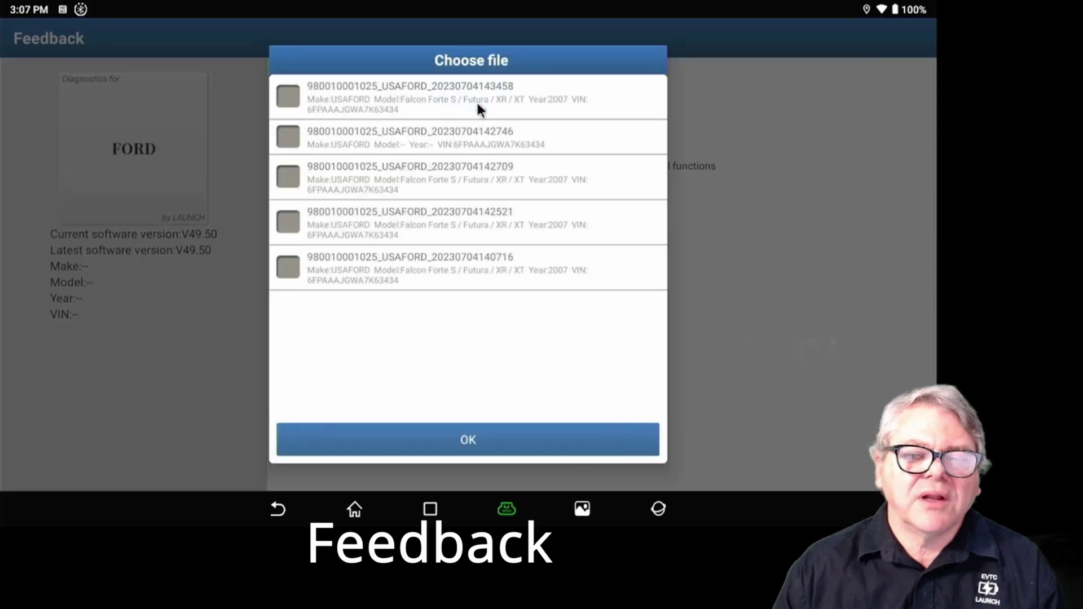
left_click(289, 97)
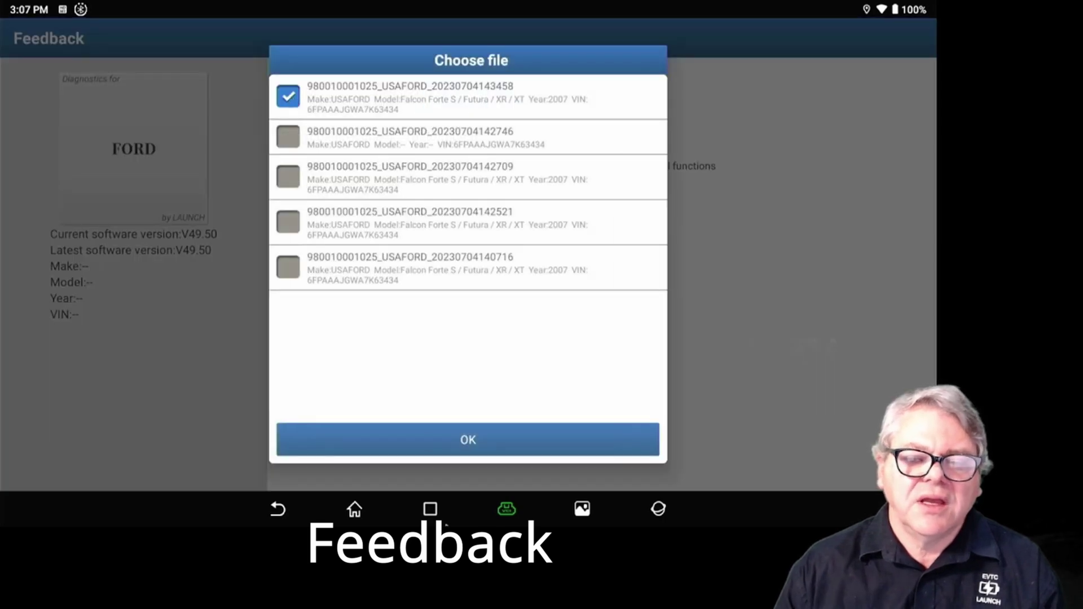
left_click(476, 438)
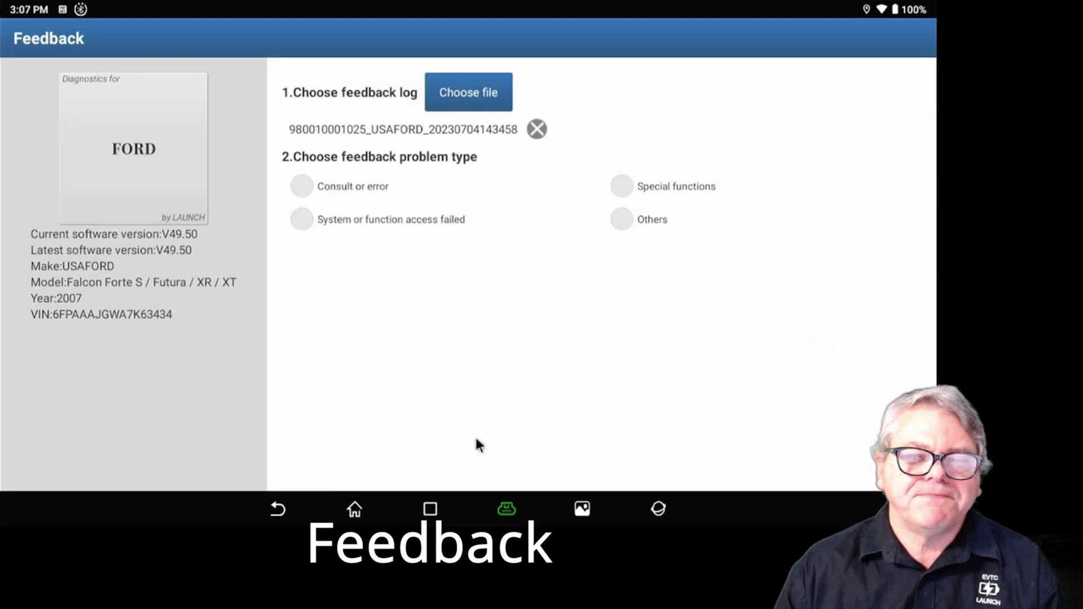
Set the feedback problem type to Consult or error and enter a contact phone number.
left_click(302, 187)
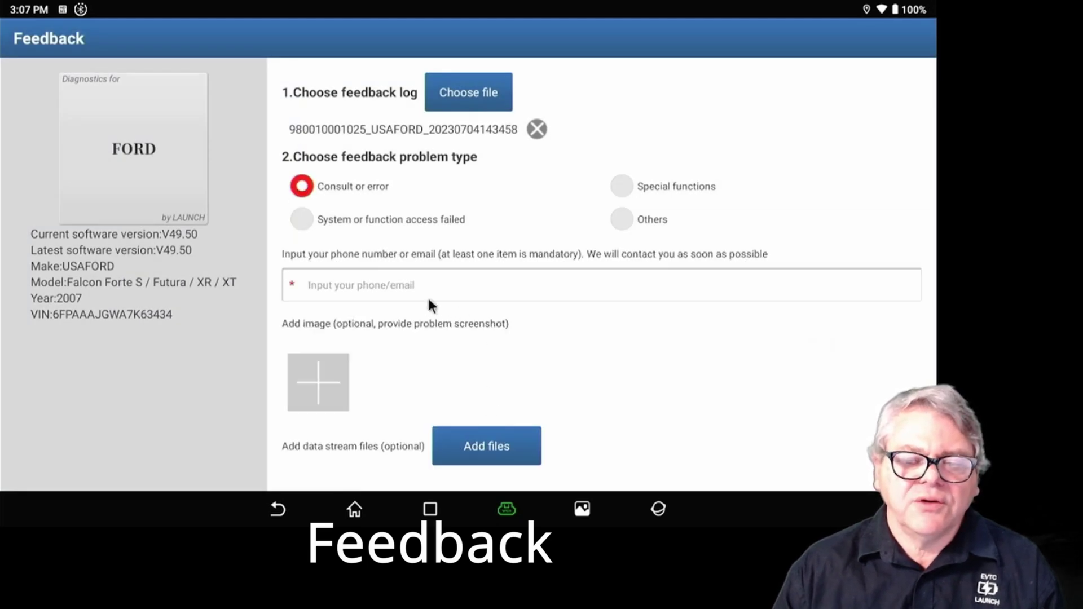
left_click(370, 284)
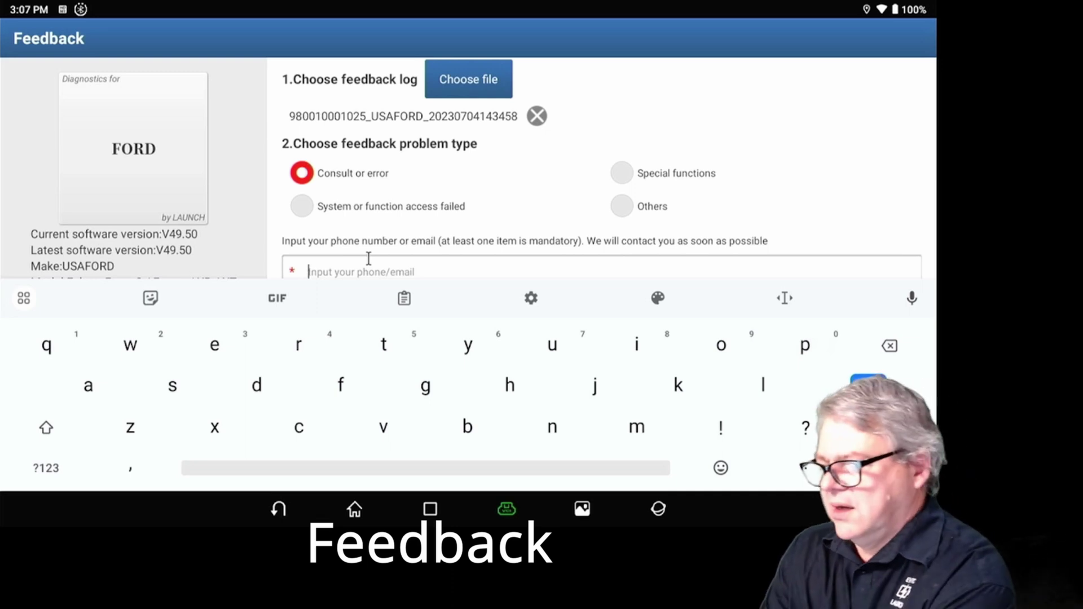
left_click(46, 467)
type("2")
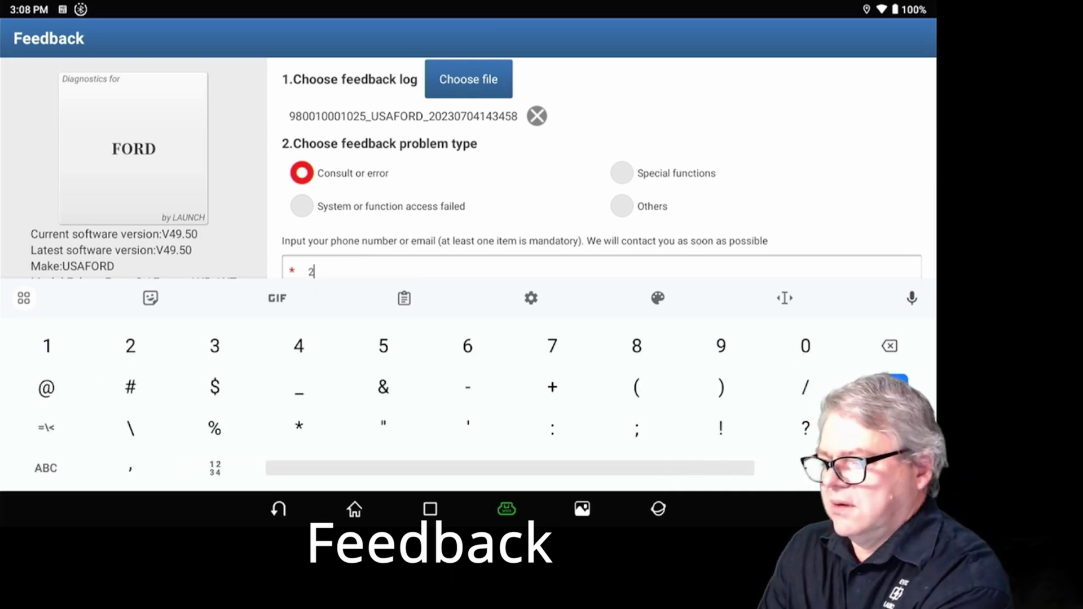
type("334567")
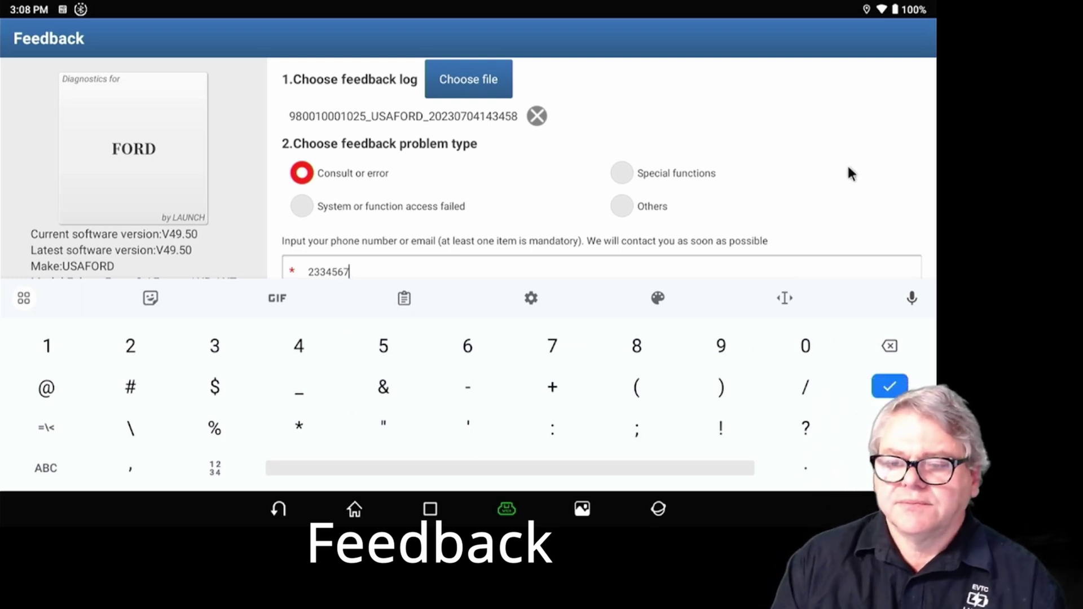
left_click(891, 386)
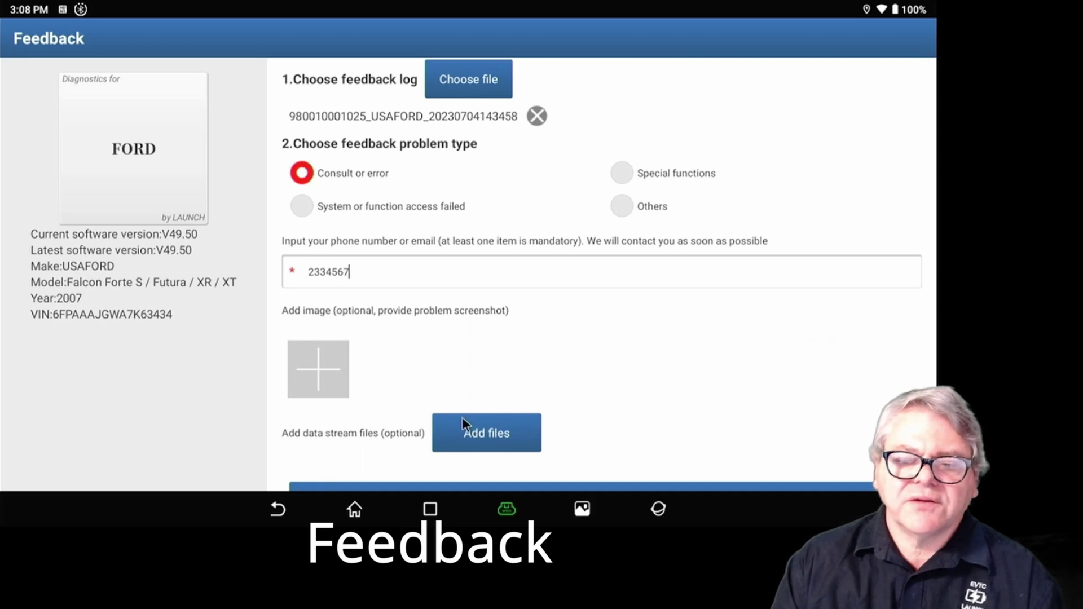
View the recorded data stream files available as optional attachments, and close the list without choosing any.
left_click(507, 440)
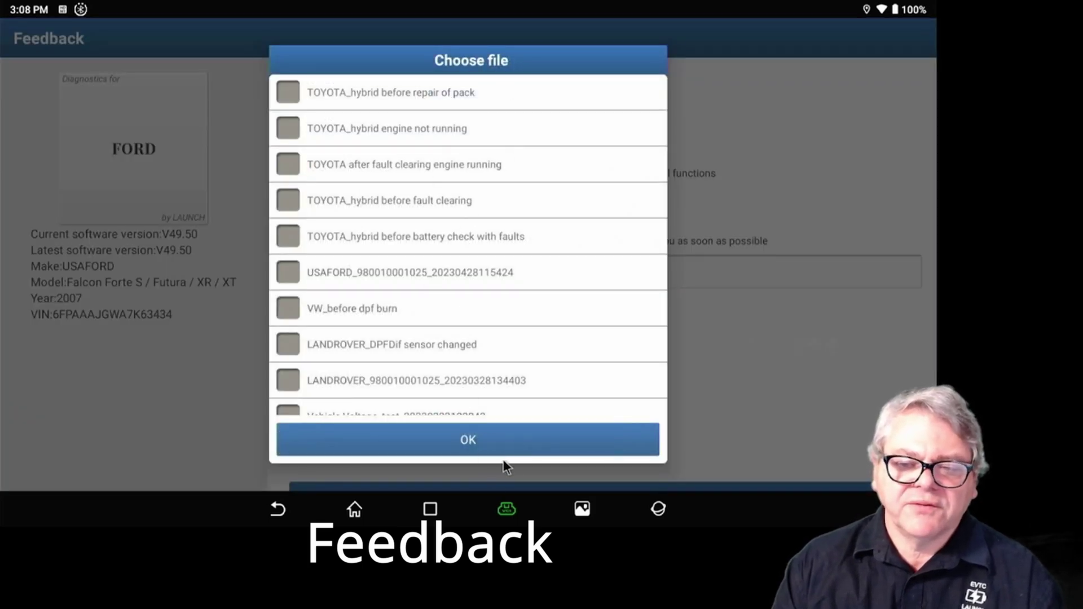
left_click(542, 444)
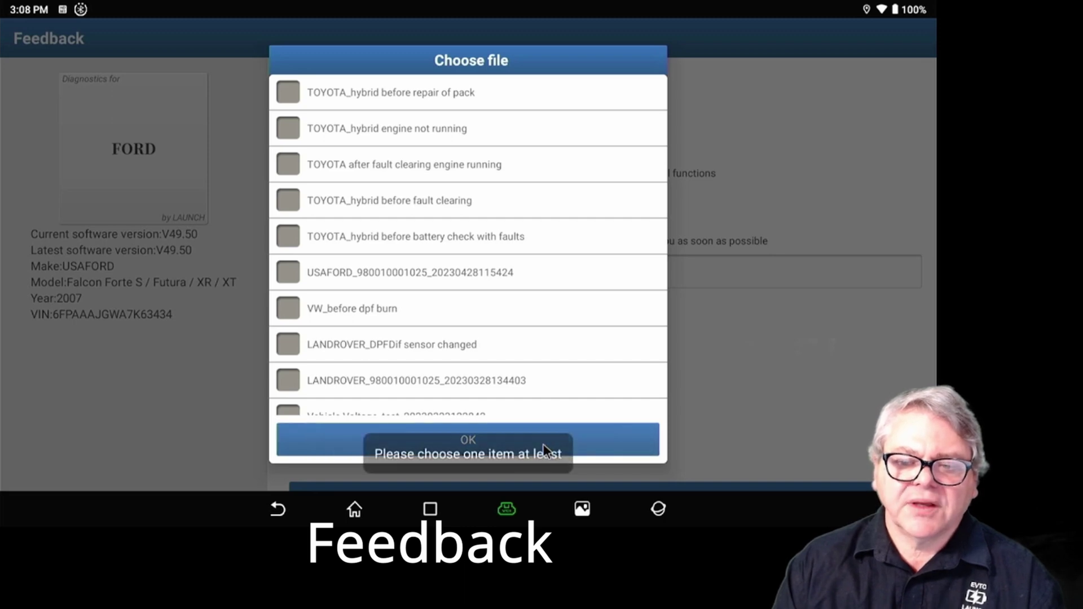
left_click(824, 408)
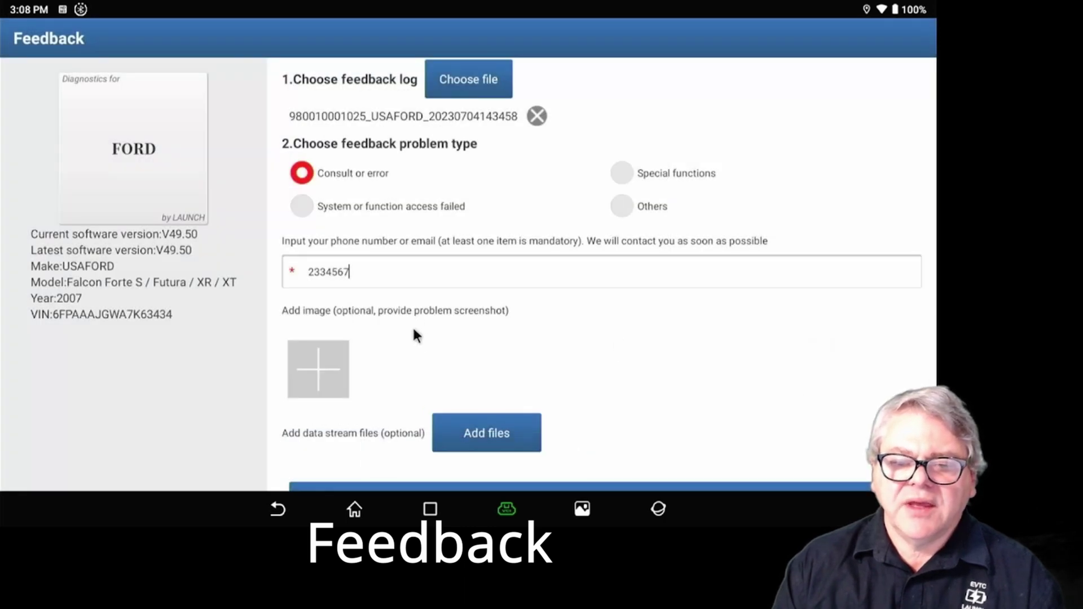
Submit the Ford feedback report, acknowledge the upload note, and open the feedback history.
scroll(440, 338, "down", 1)
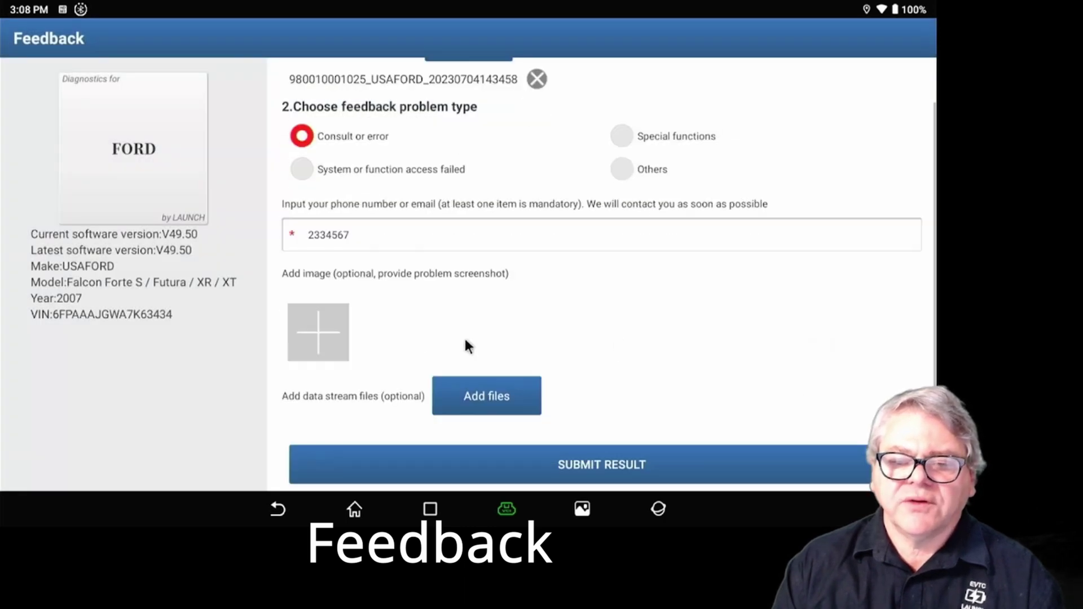
left_click(614, 468)
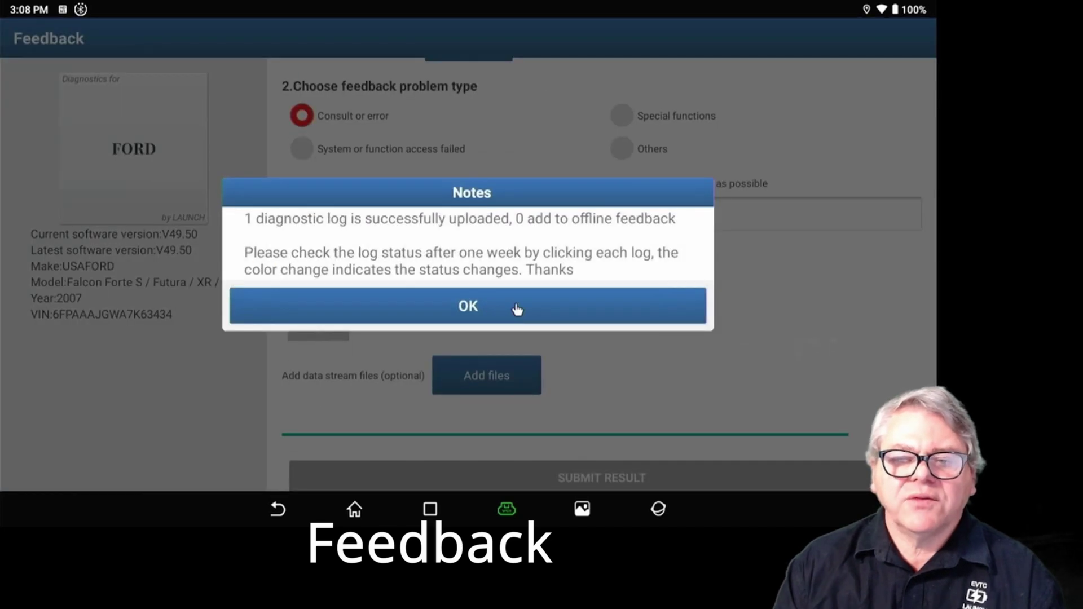
left_click(479, 312)
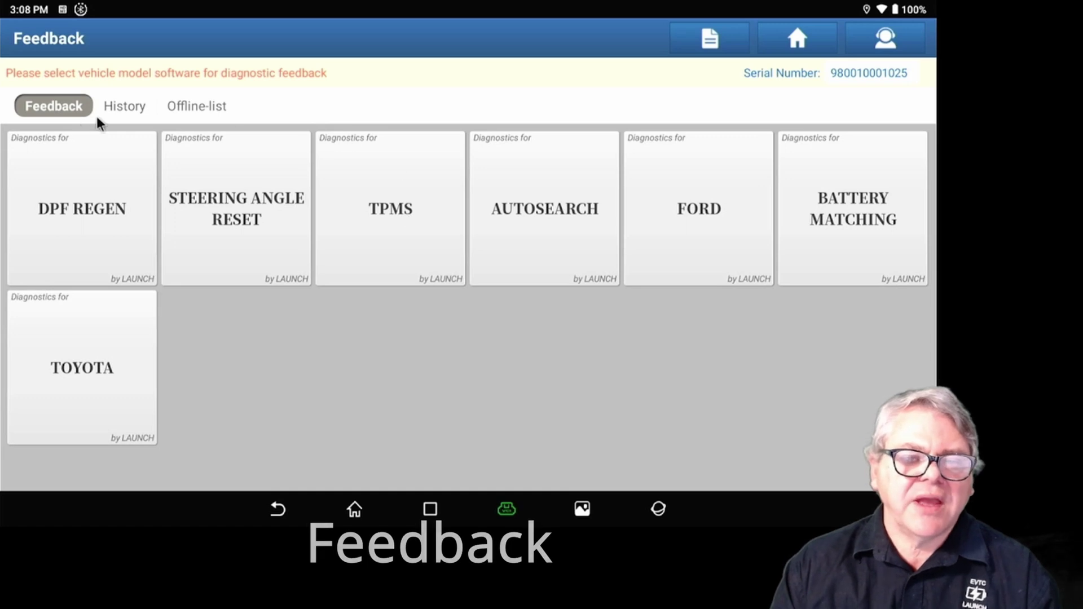
left_click(127, 108)
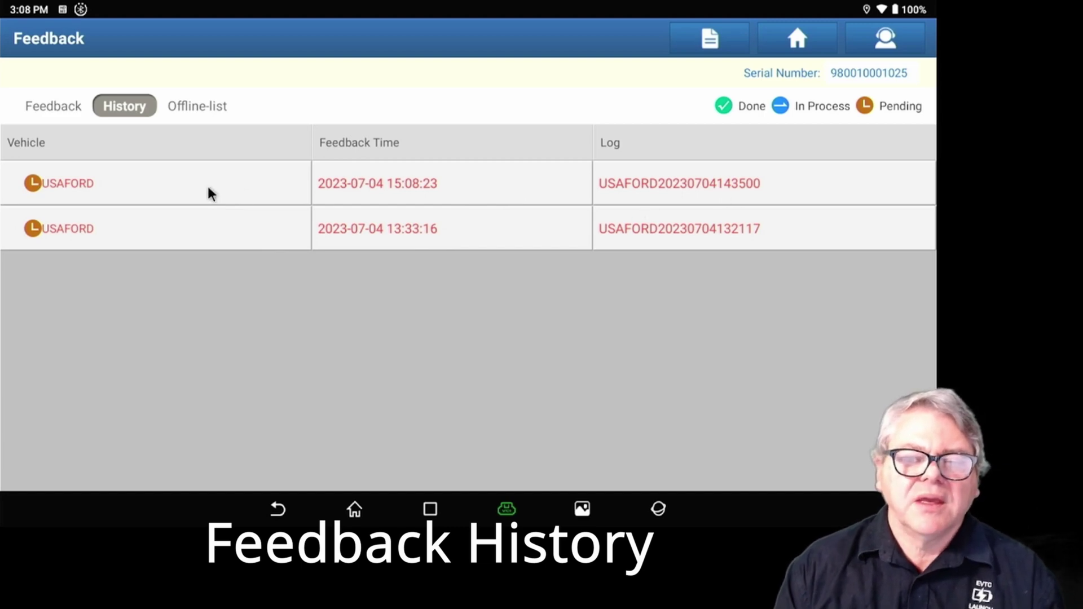
View the details of the older Ford feedback record and the offline list, and return to the home screen.
left_click(359, 237)
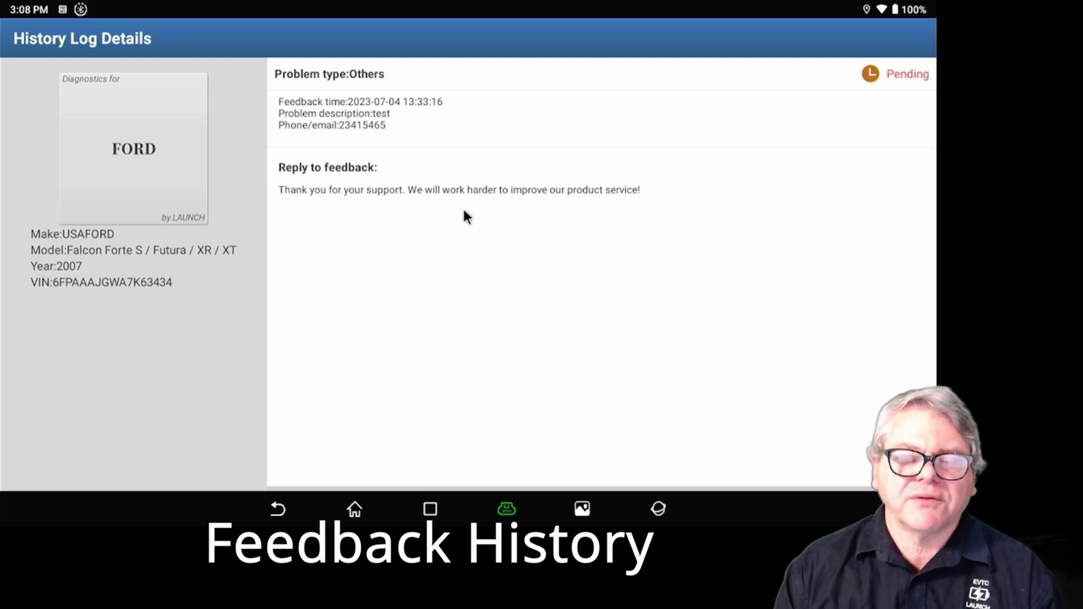
left_click(278, 510)
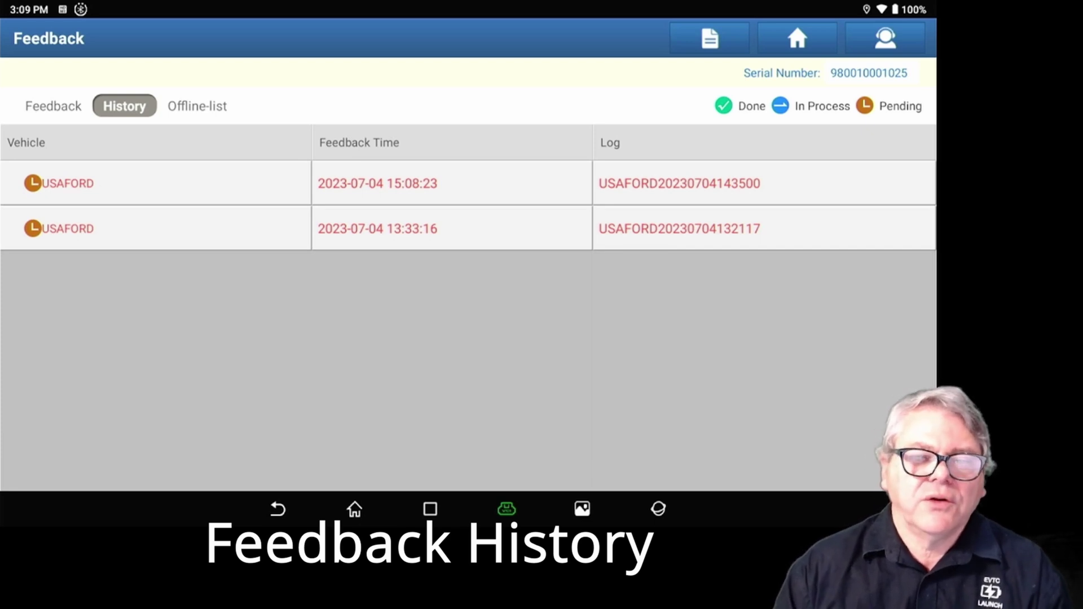
left_click(198, 115)
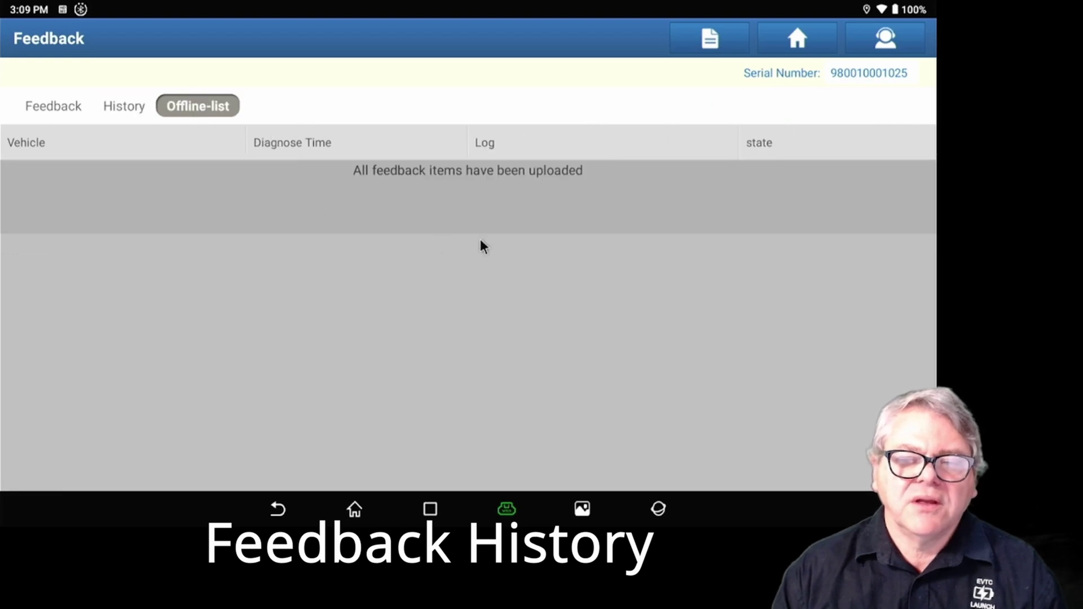
left_click(63, 107)
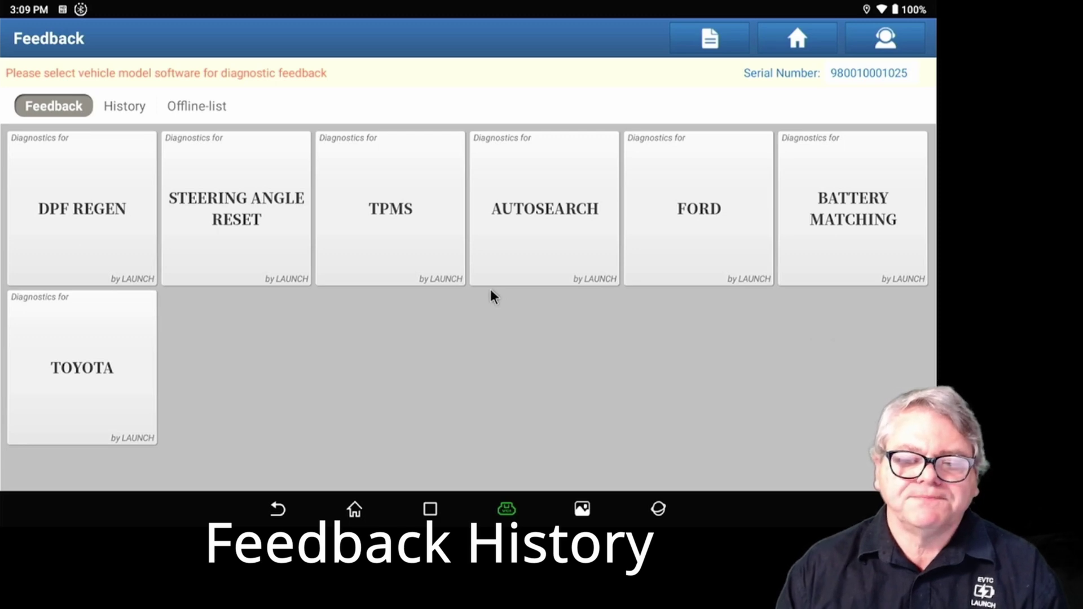
left_click(279, 510)
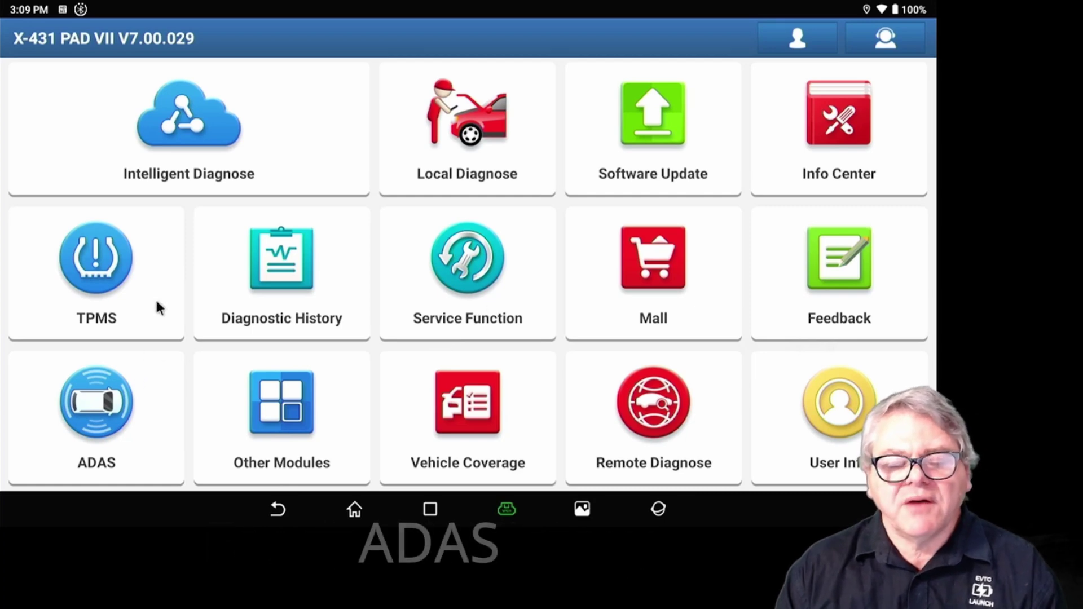
Start ADAS calibration for a passenger car, ignoring the full activation offer, and confirm the ignition state and identified vehicle specification.
left_click(111, 402)
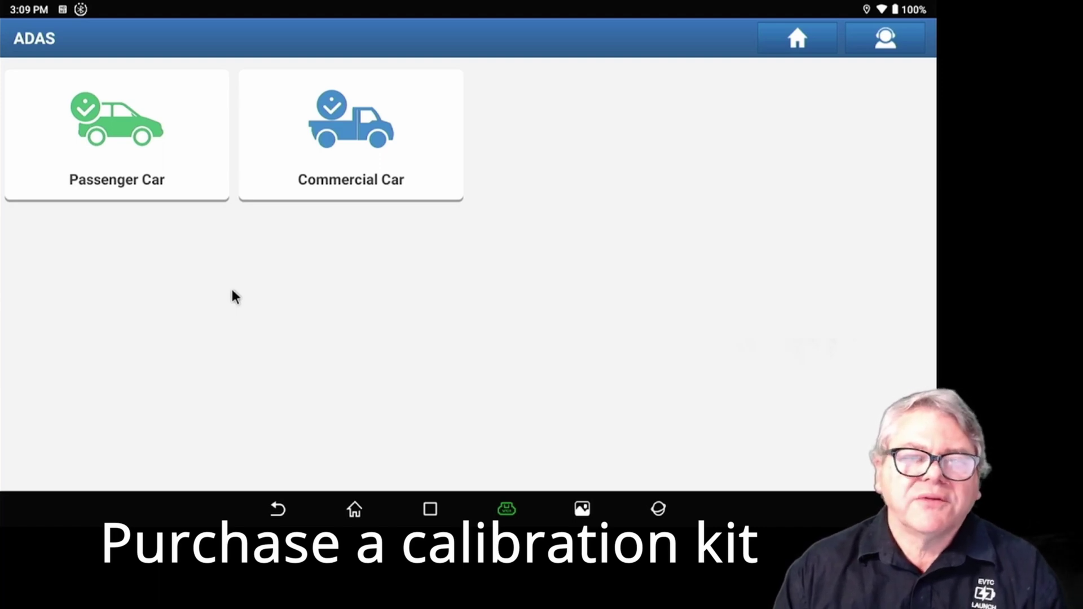
left_click(143, 137)
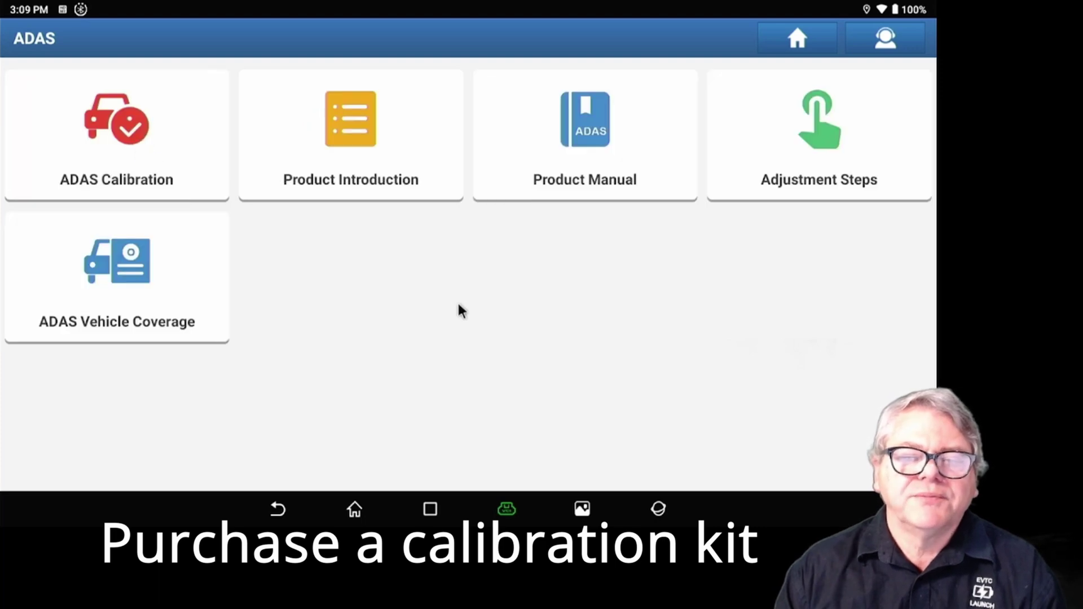
left_click(116, 124)
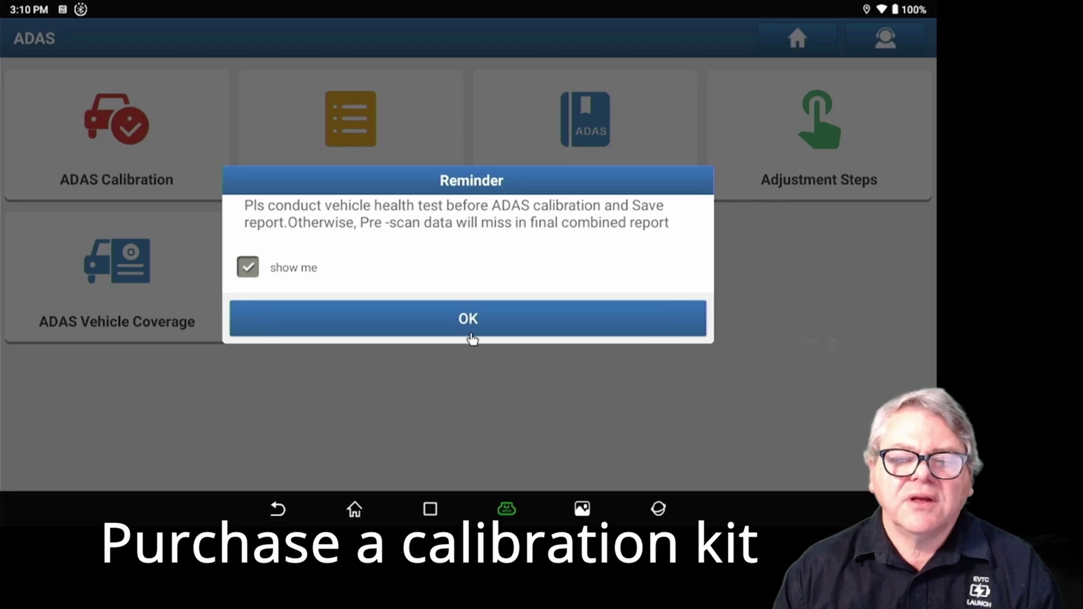
left_click(470, 334)
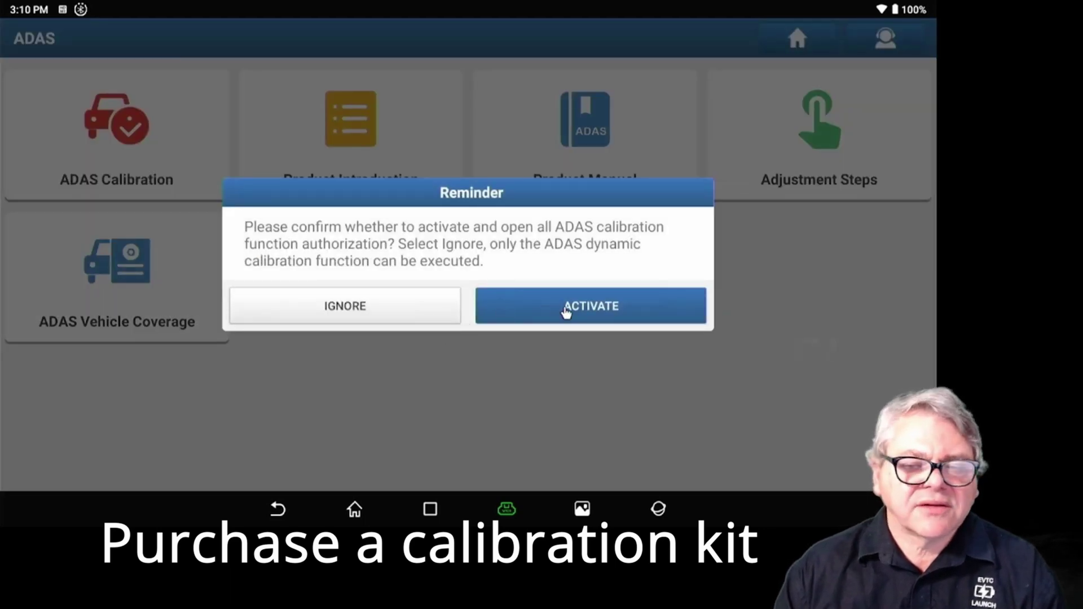
left_click(380, 321)
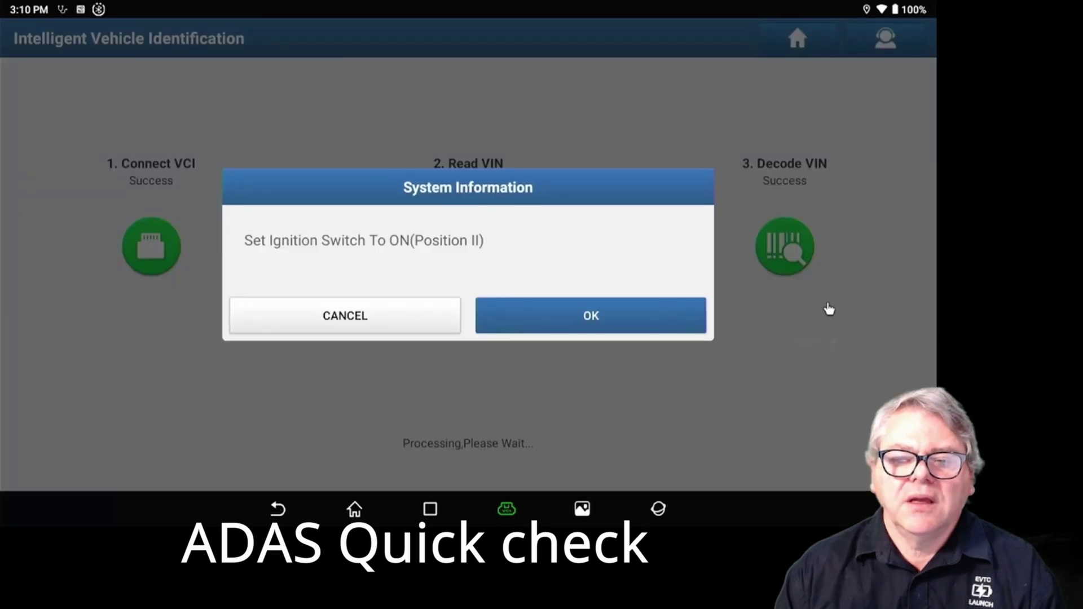
left_click(587, 320)
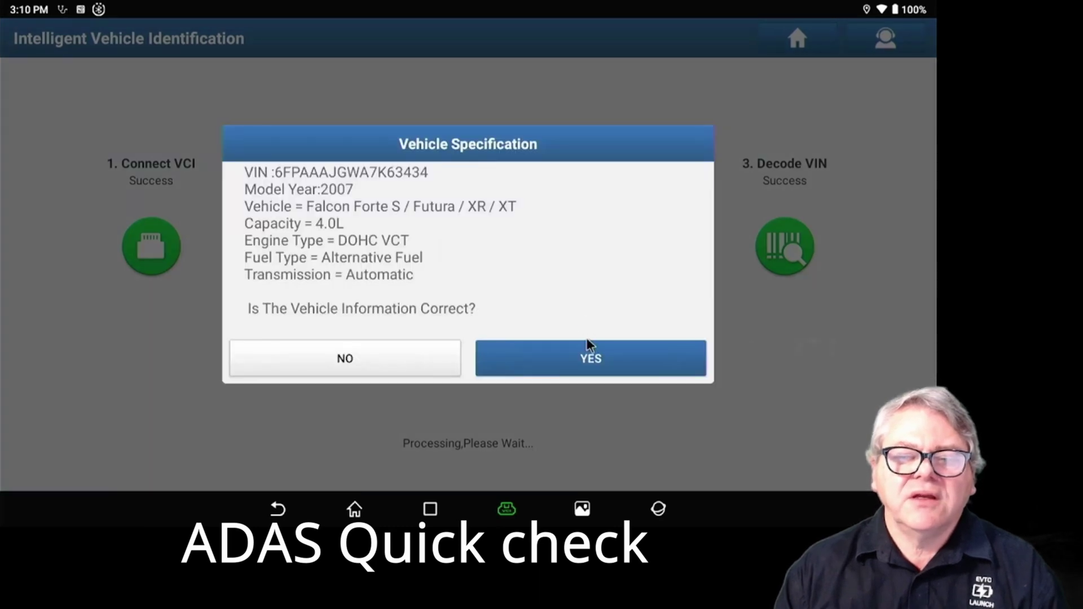
left_click(597, 367)
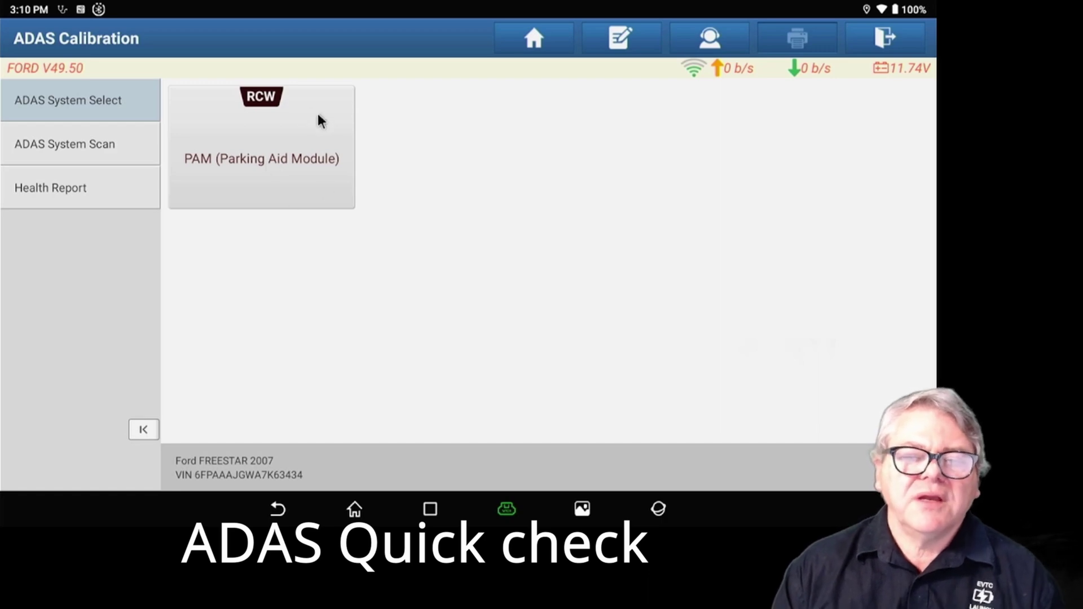
Try to access the PAM (Parking Aid Module), and view the ADAS system scan as a topology and as a list.
left_click(282, 159)
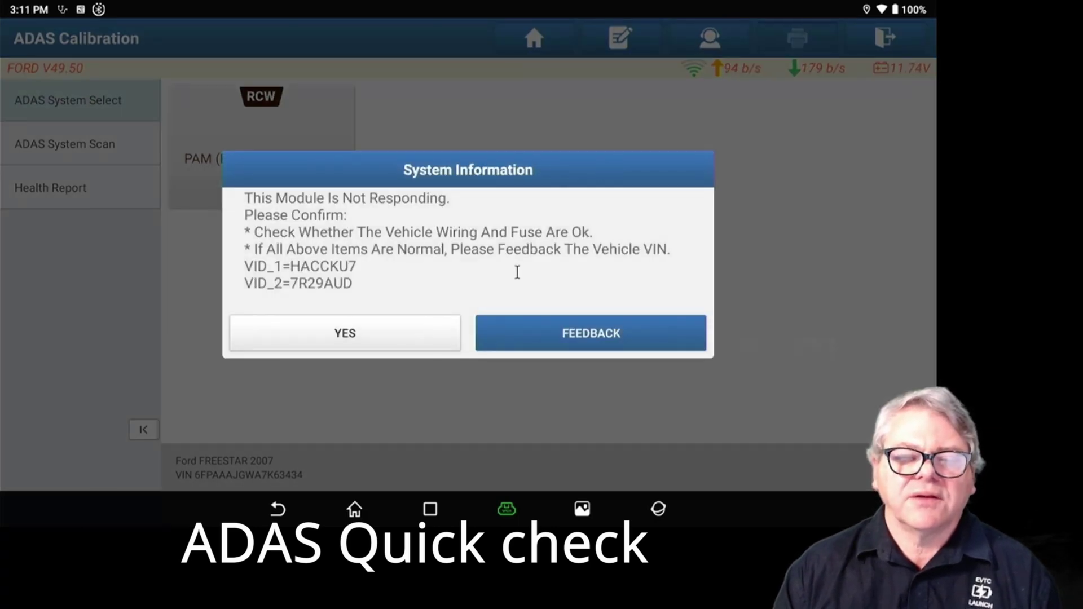
left_click(379, 342)
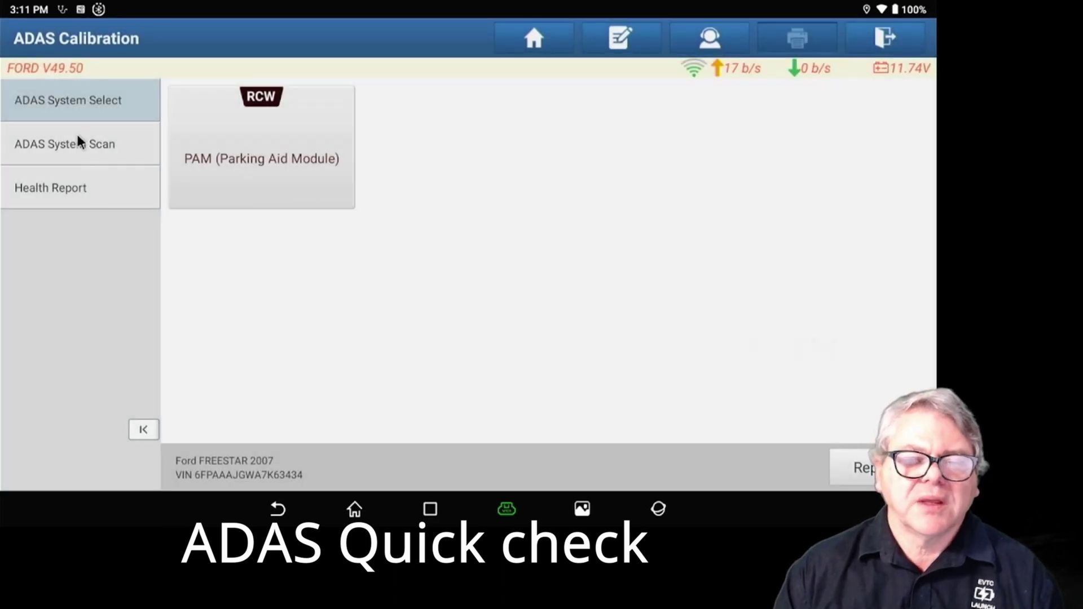
left_click(78, 138)
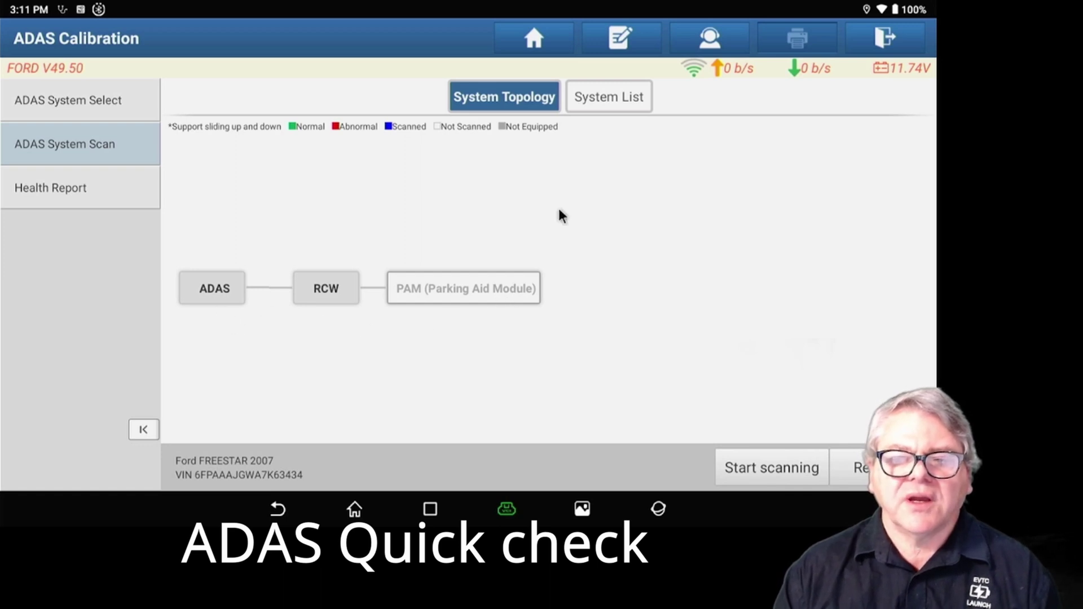
left_click(607, 100)
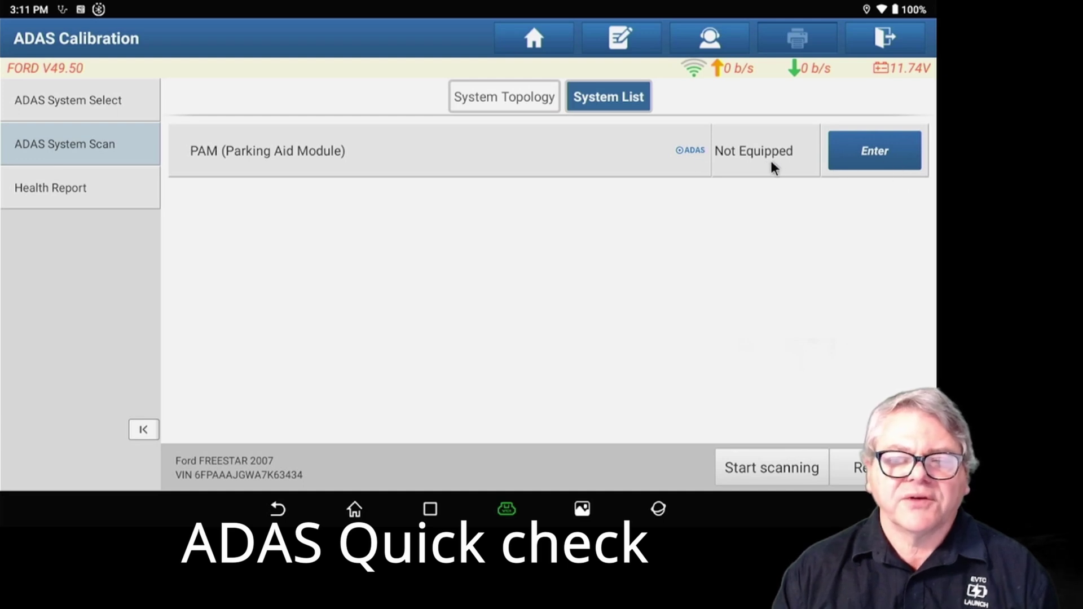
Scan the vehicle's systems for the health report and generate a Pre-Repair report with the prefilled vehicle and shop details.
left_click(70, 180)
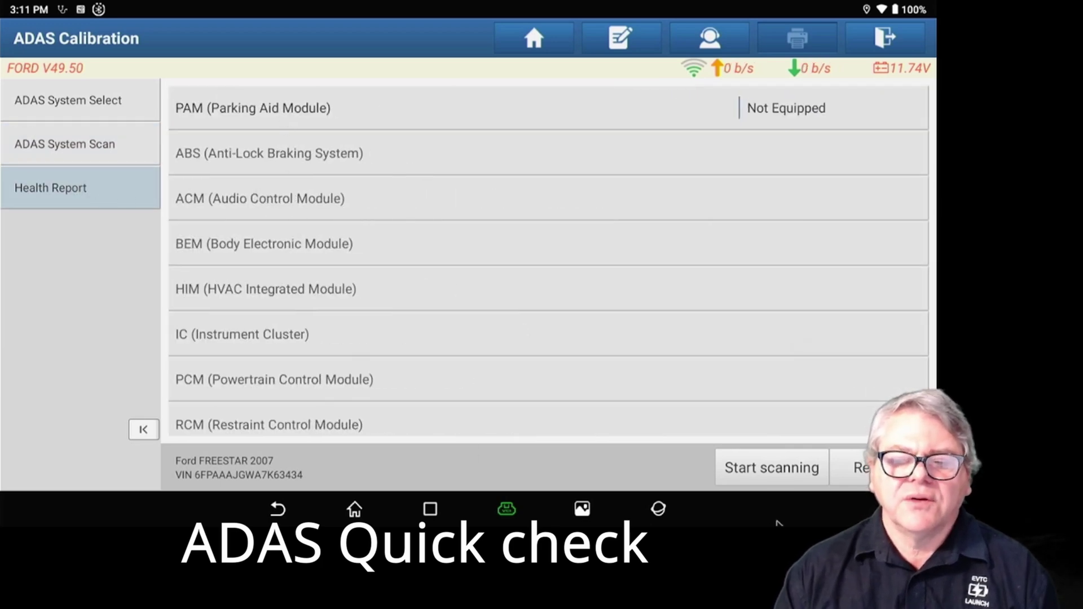
left_click(781, 472)
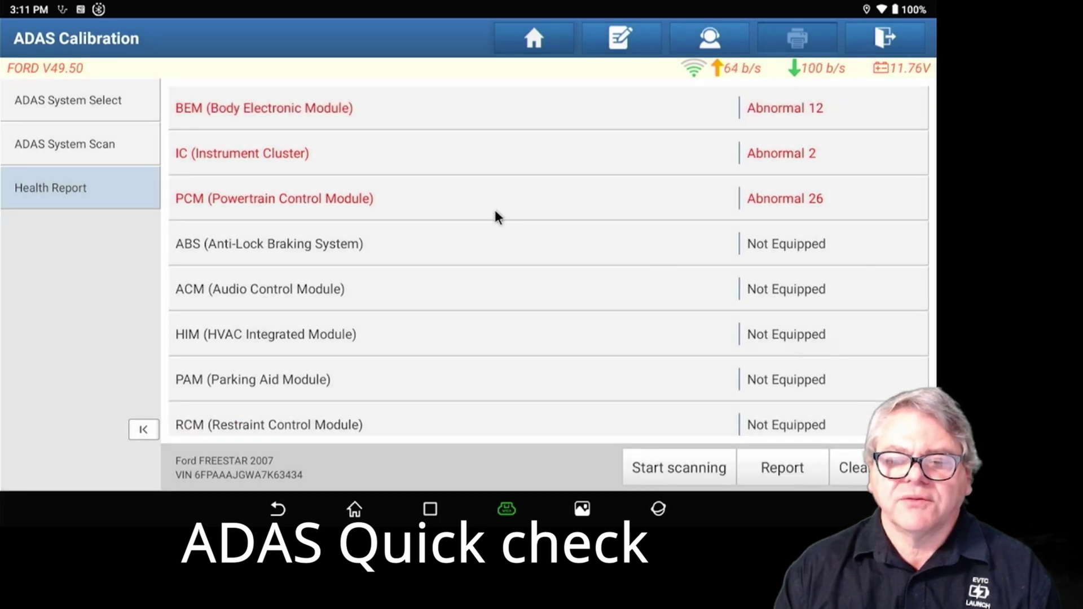
left_click(790, 469)
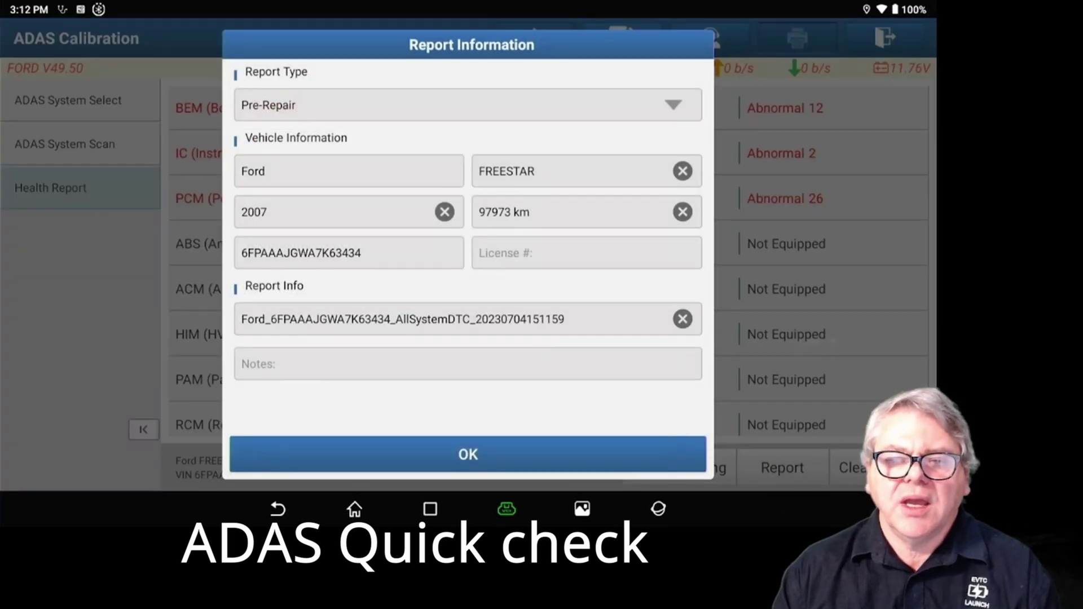
left_click(669, 112)
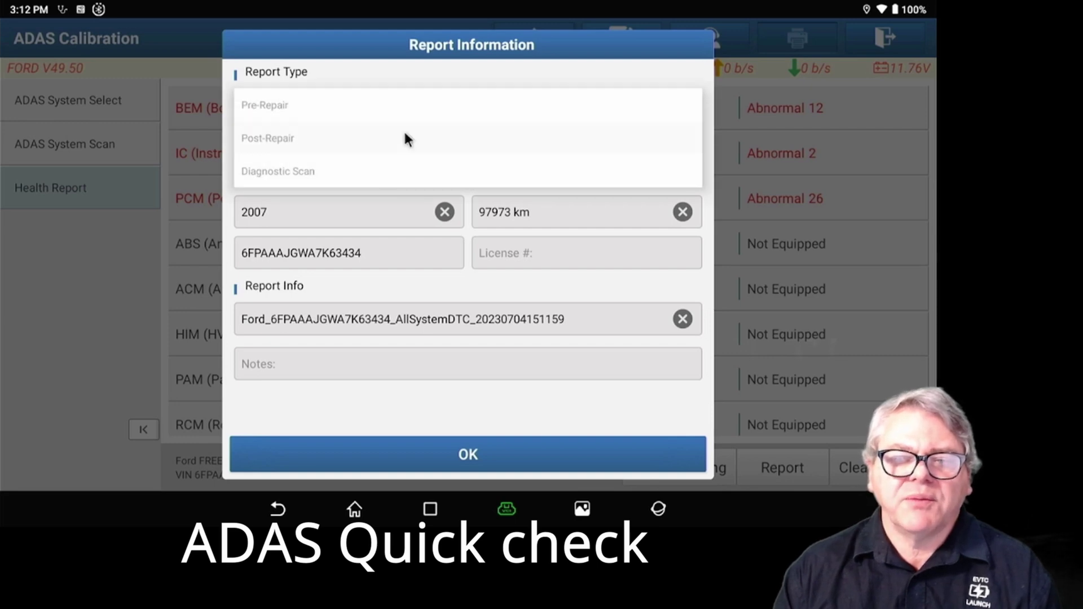
left_click(430, 101)
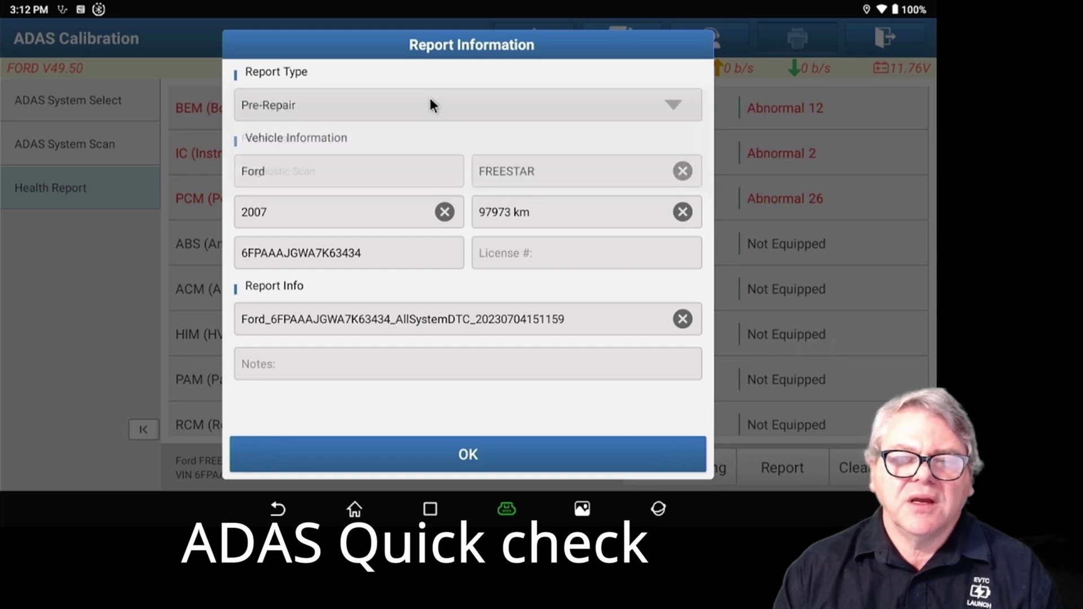
left_click(468, 457)
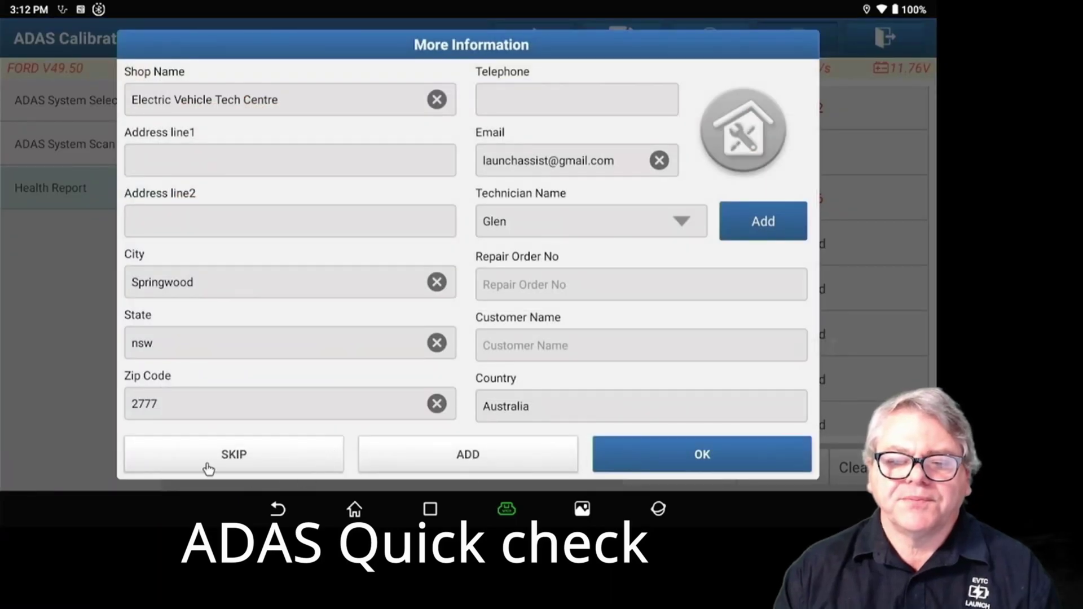
left_click(682, 458)
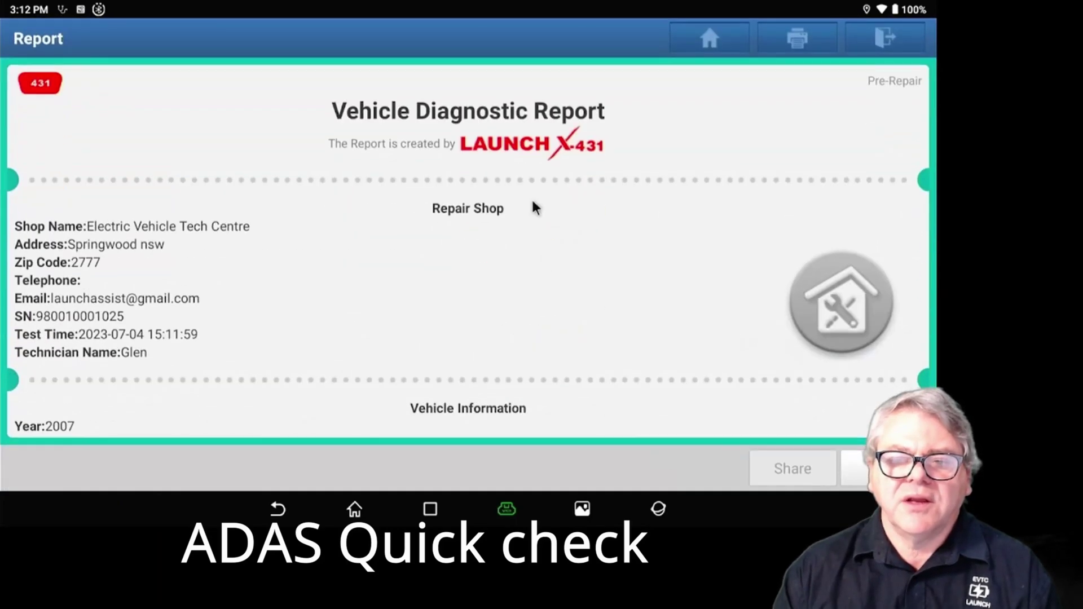
Review the vehicle diagnostic report's fault codes and shop information, and close the report.
scroll(444, 217, "down", 15)
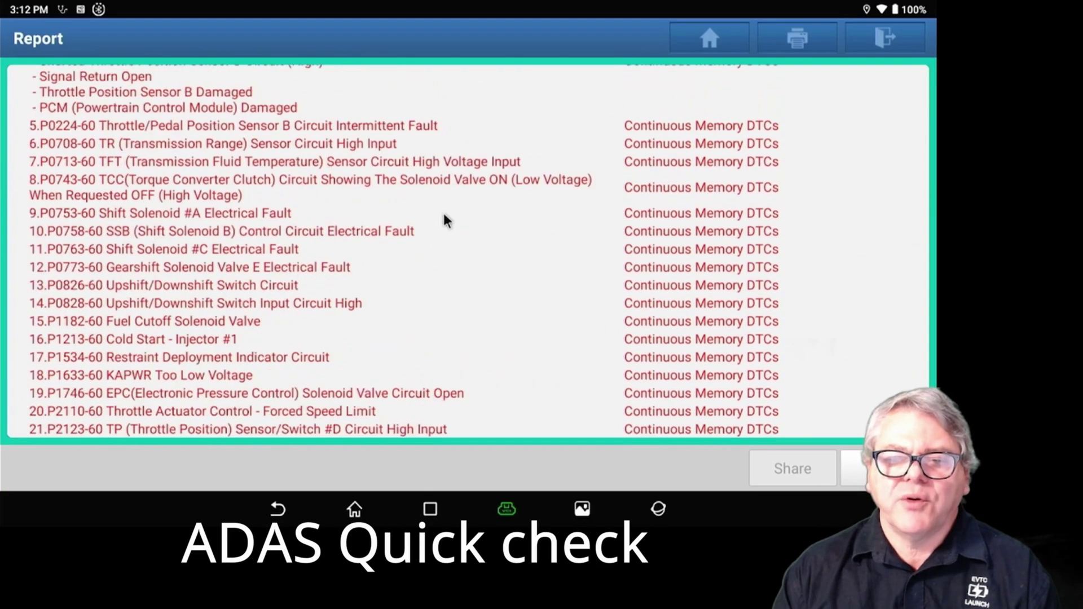
scroll(443, 221, "up", 15)
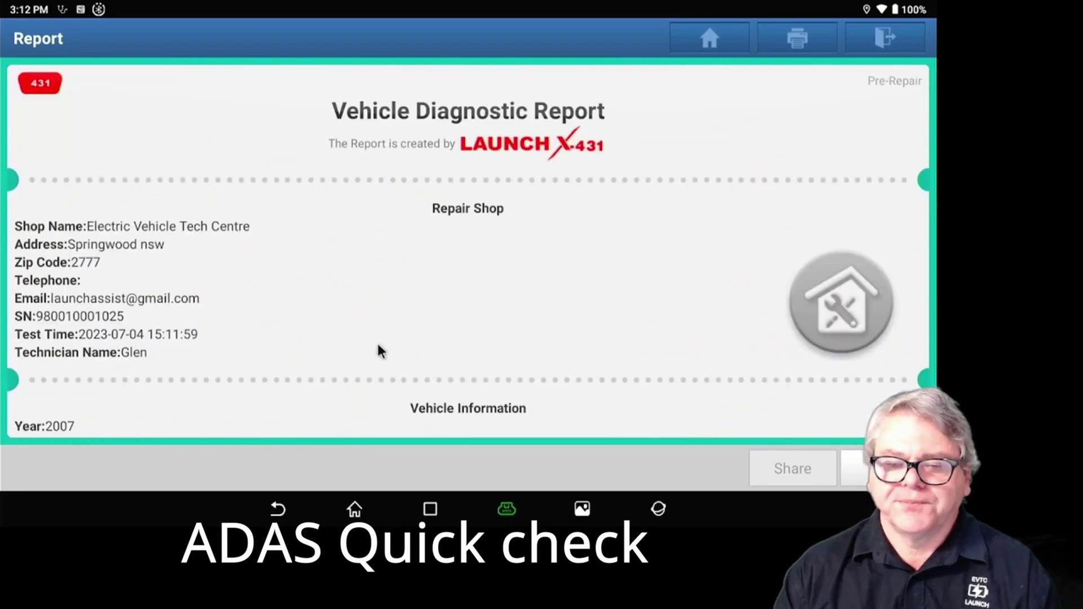
left_click(278, 511)
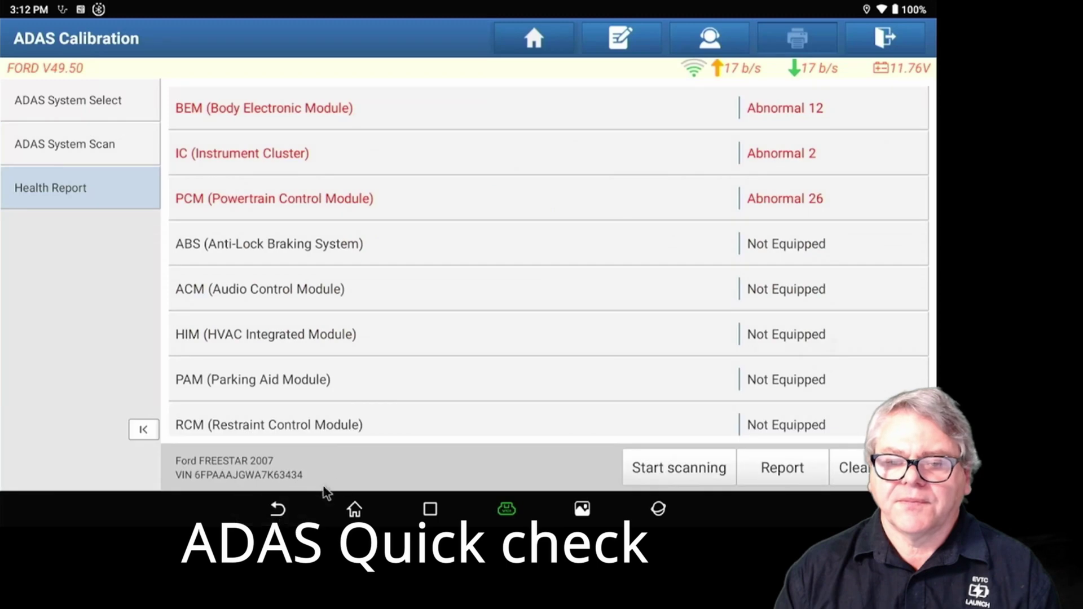
Exit the ADAS calibration session to the home screen and acknowledge the VCI removal reminder.
left_click(278, 510)
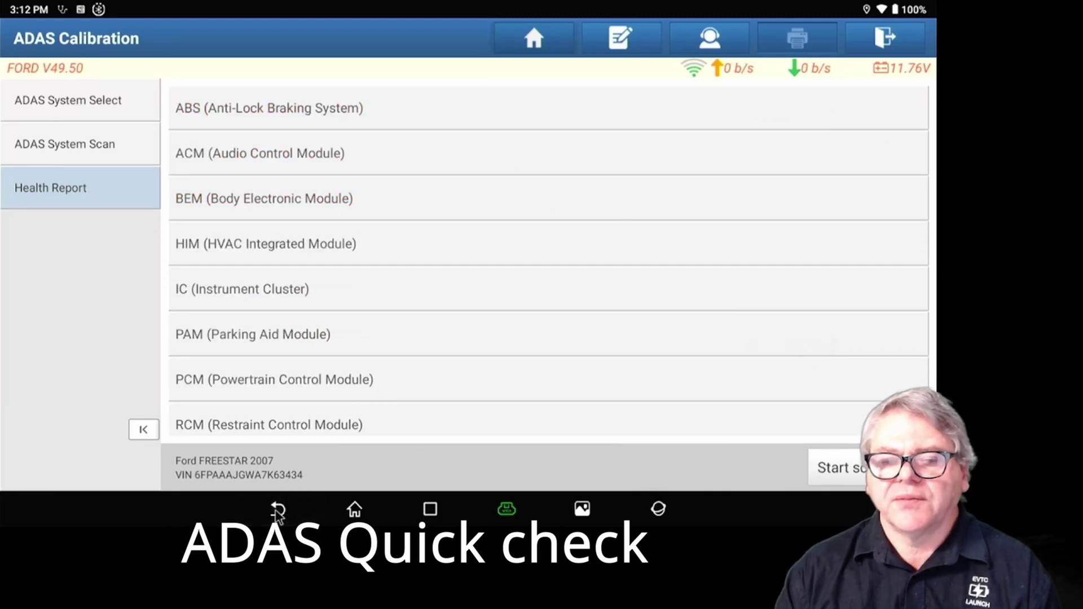
left_click(278, 511)
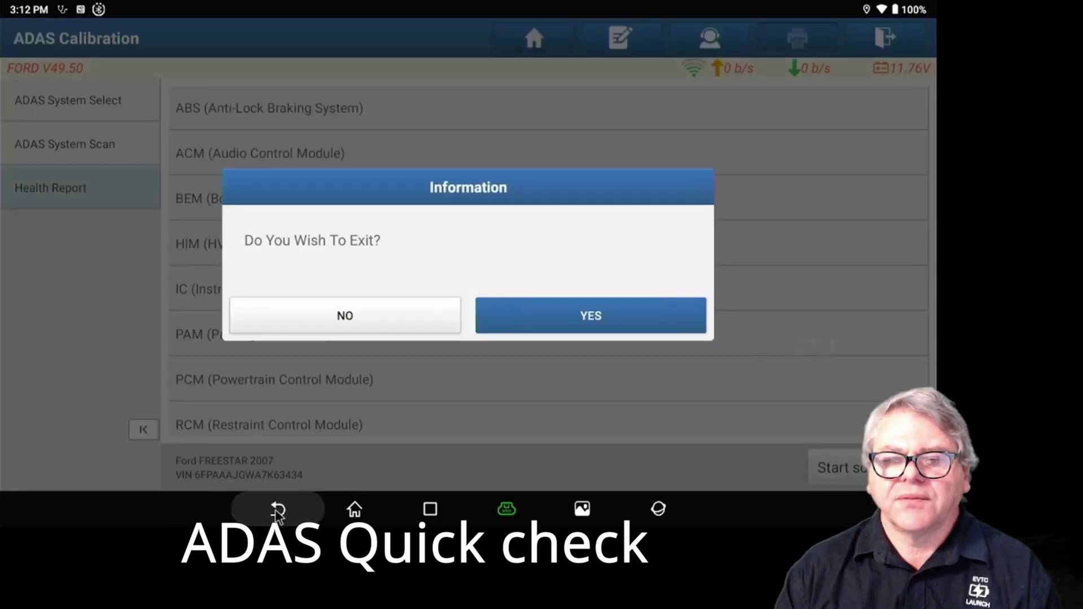
left_click(574, 323)
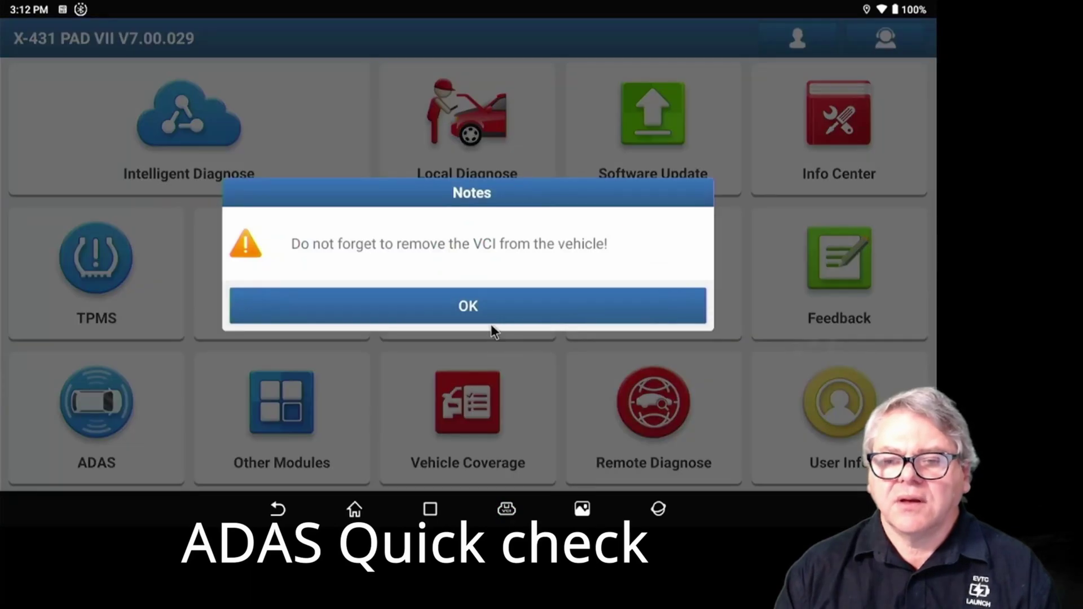
left_click(495, 315)
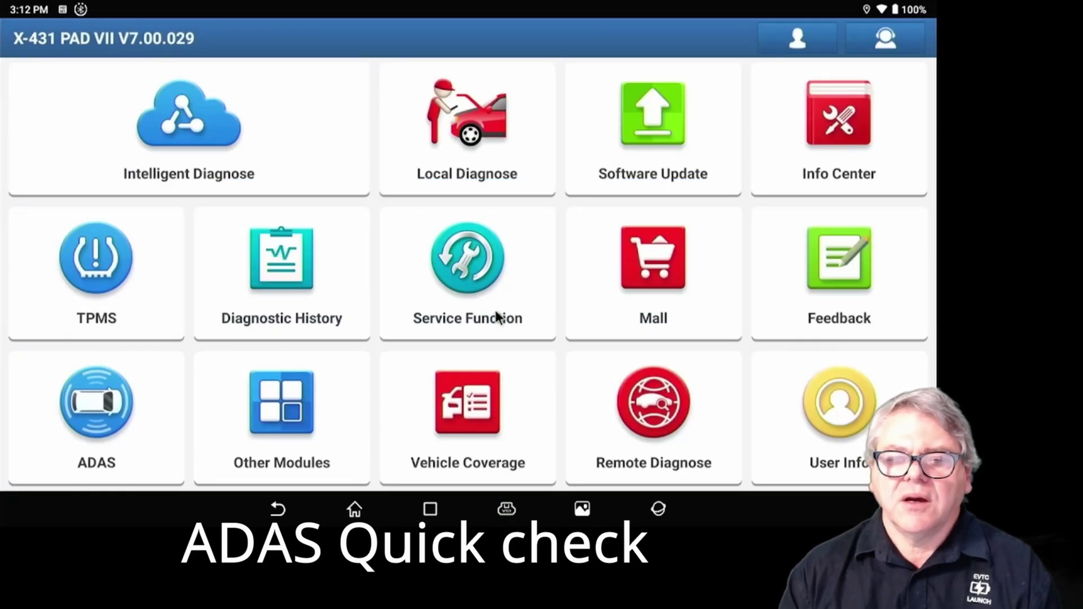